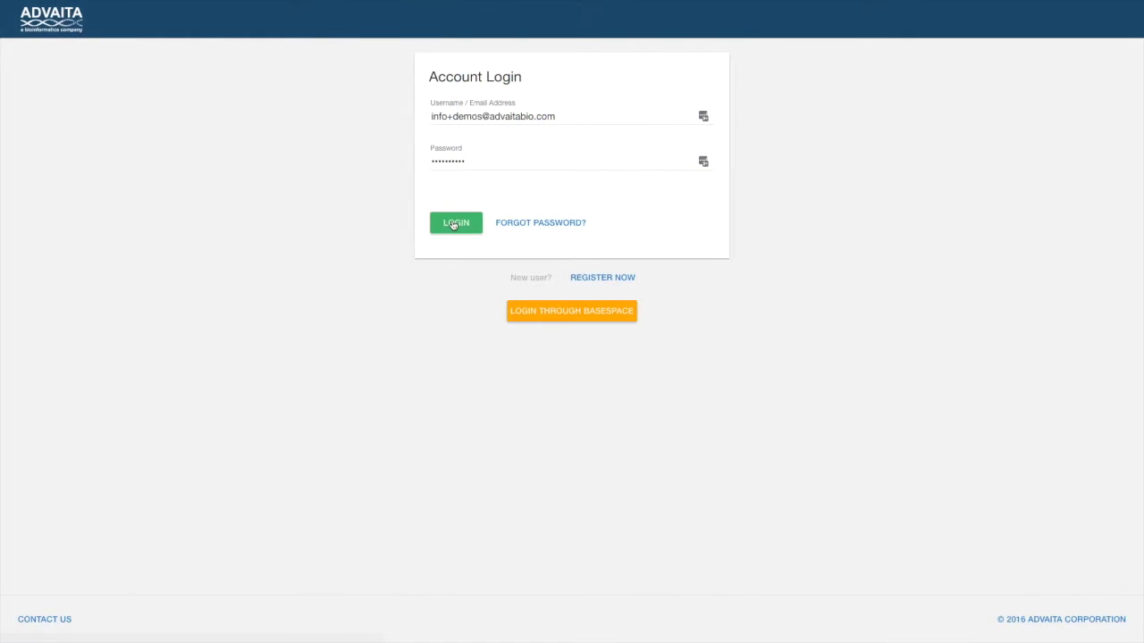
# Step: Log in and open the HD701 rep1 TruSight Cancer report's details
pyautogui.click(453, 225)
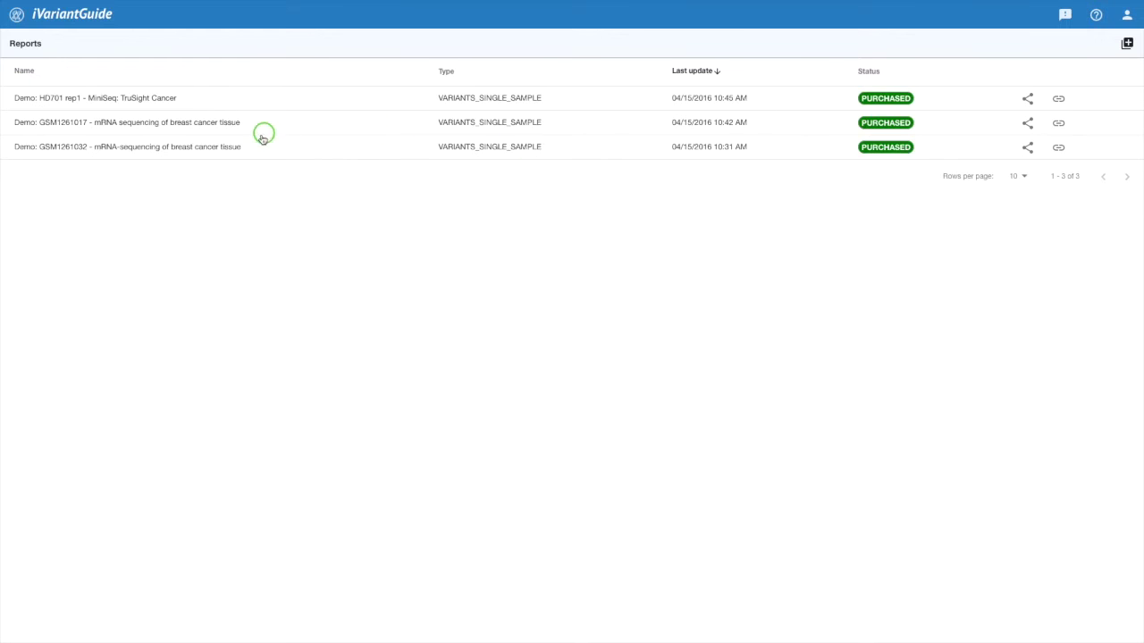
pyautogui.click(157, 97)
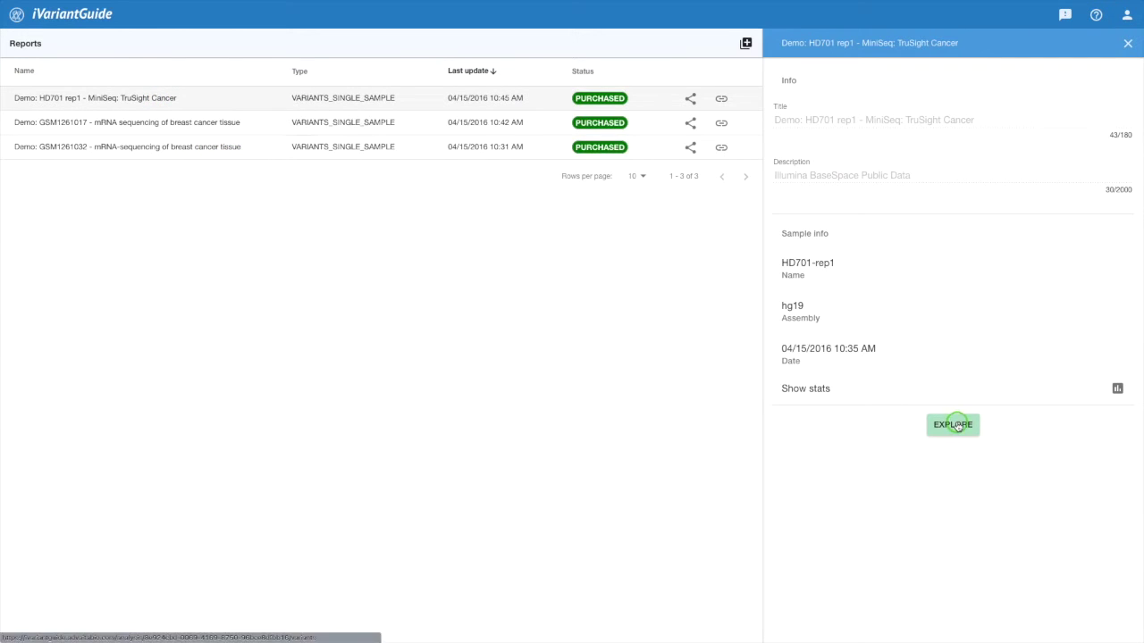
# Step: View the HD701 sample's original file statistics, then explore the GSM1261032 breast cancer report's variants
pyautogui.click(1119, 391)
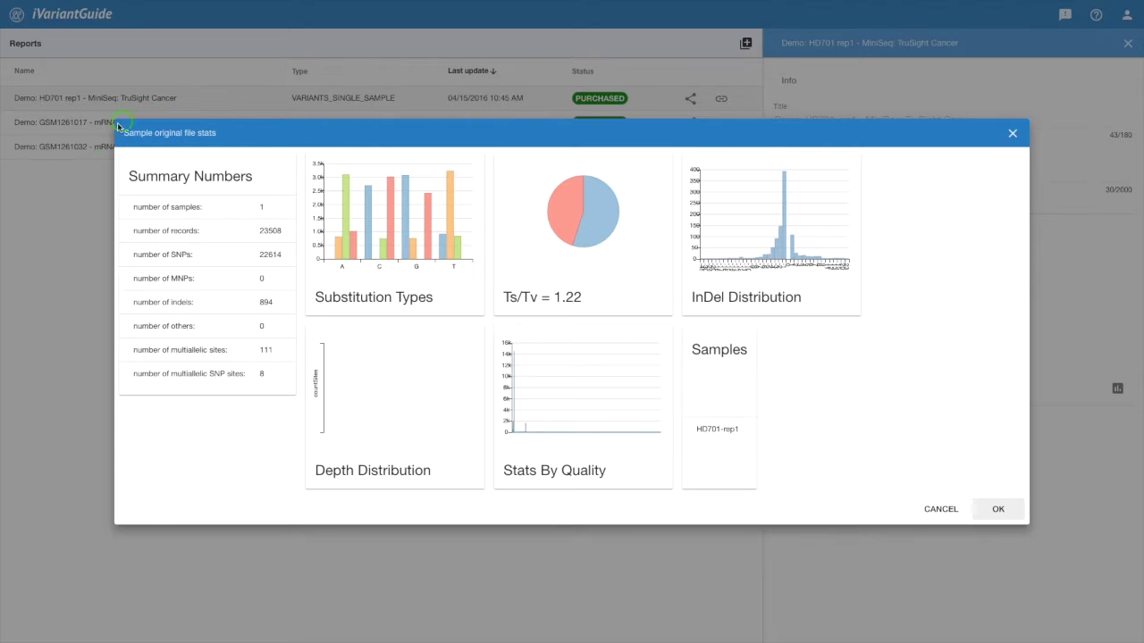
pyautogui.click(990, 508)
pyautogui.click(450, 147)
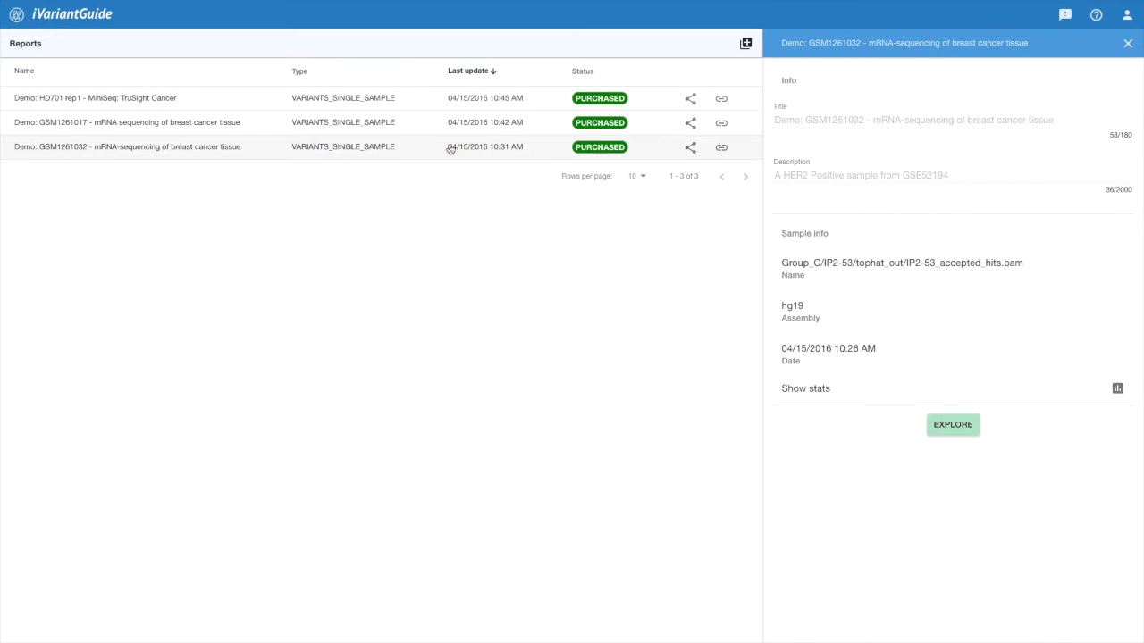
pyautogui.click(955, 427)
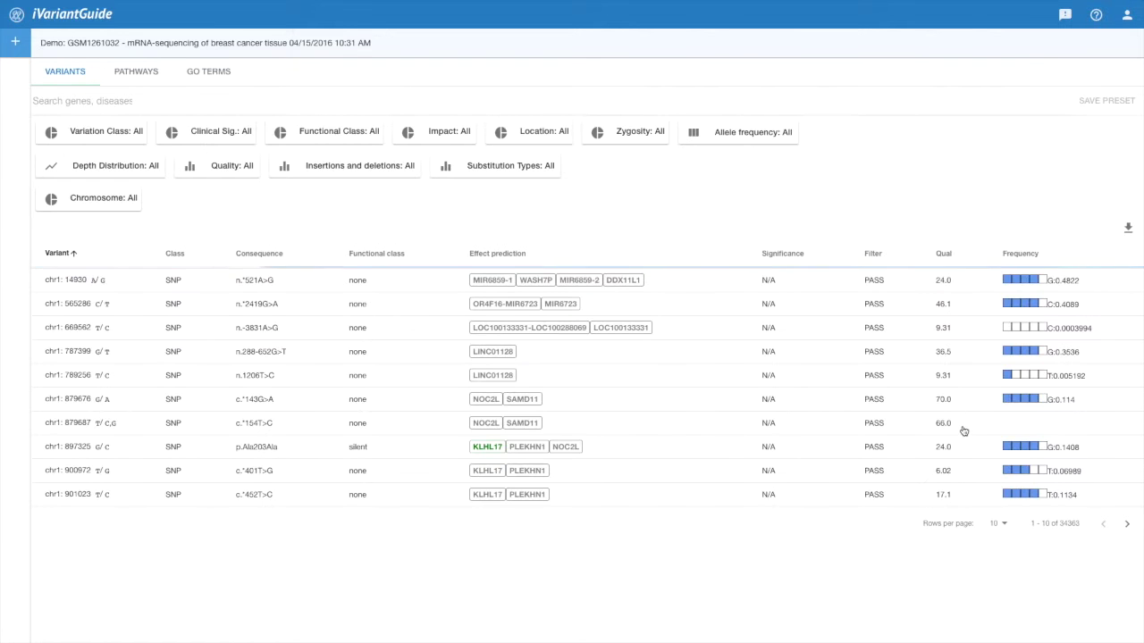
# Step: Show the variation class, clinical significance, functional class and impact charts, then start a gene search
pyautogui.click(840, 333)
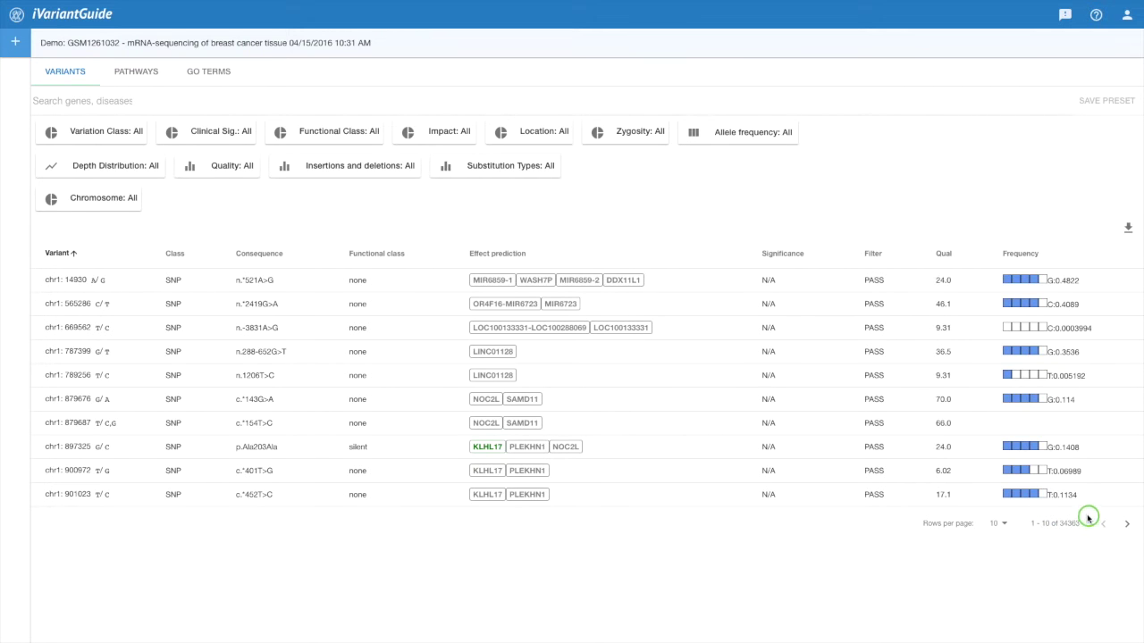
pyautogui.click(139, 100)
# Step: Search variants for 'cancer' to get 23, and show location and substitution type charts
pyautogui.write('cancer')
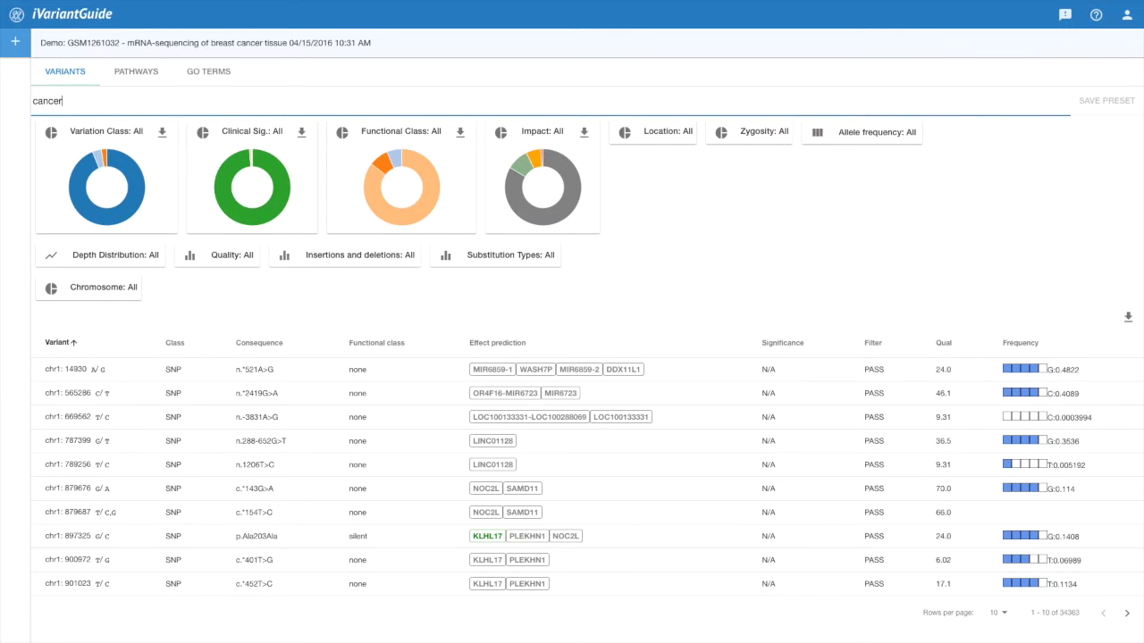
pyautogui.press('Return')
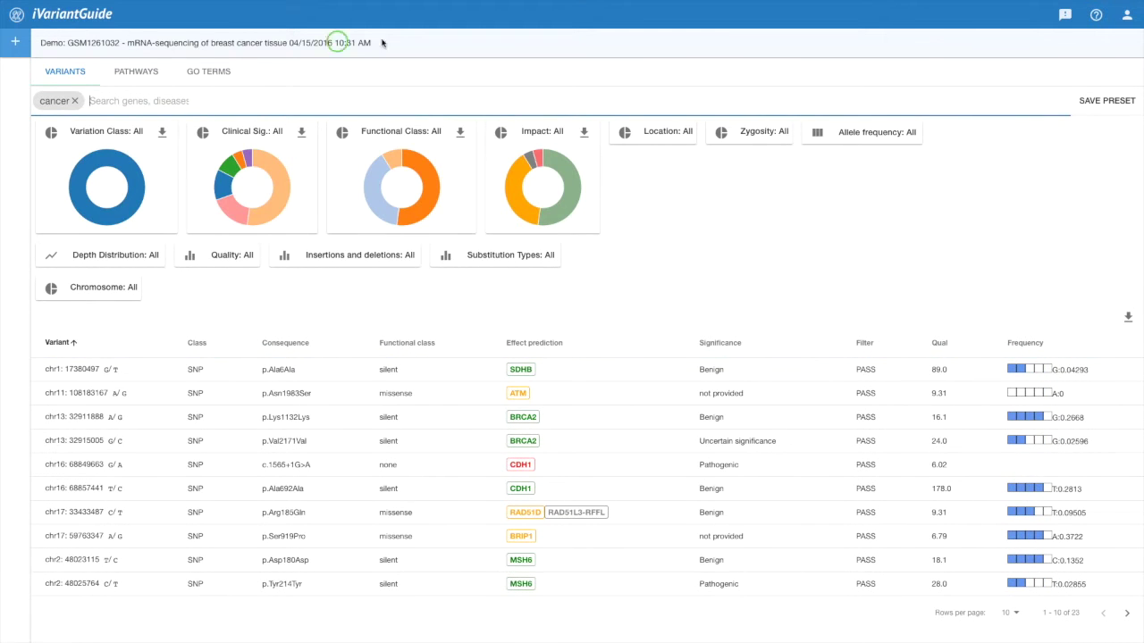
pyautogui.click(625, 134)
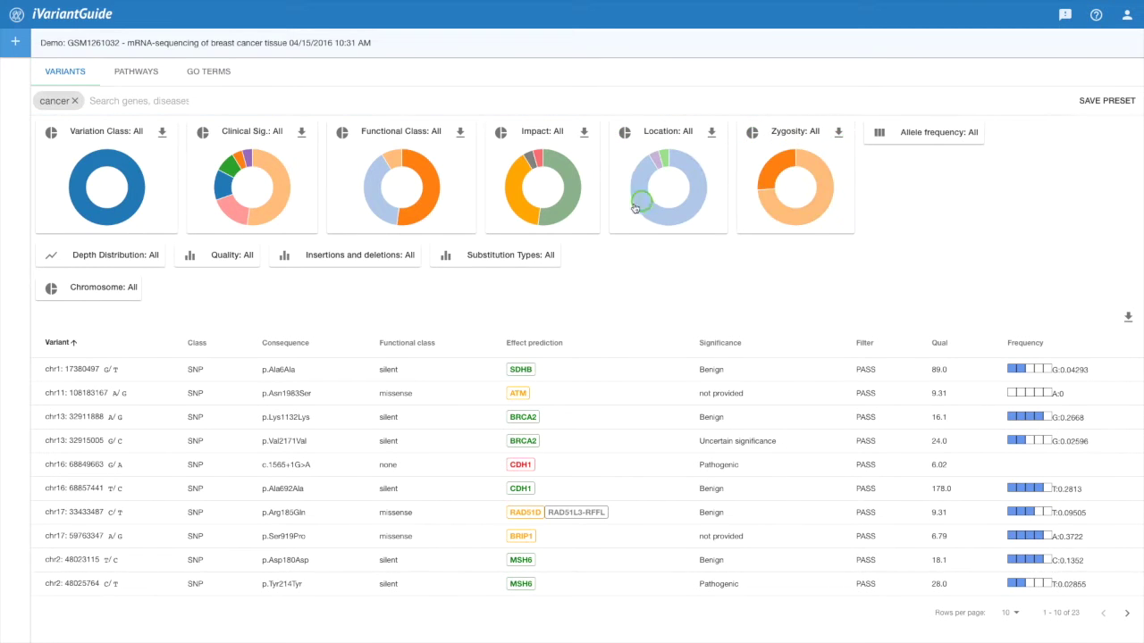
pyautogui.click(455, 257)
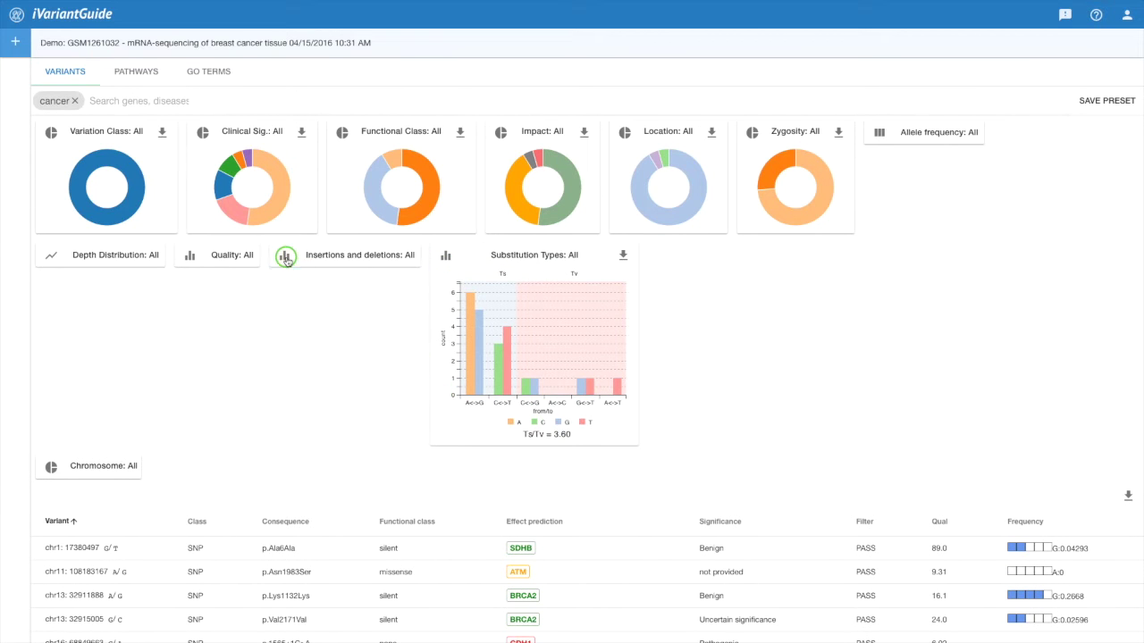
# Step: Scroll down to the last MSH6 variant in the table
pyautogui.scroll(-1, 329, 402)
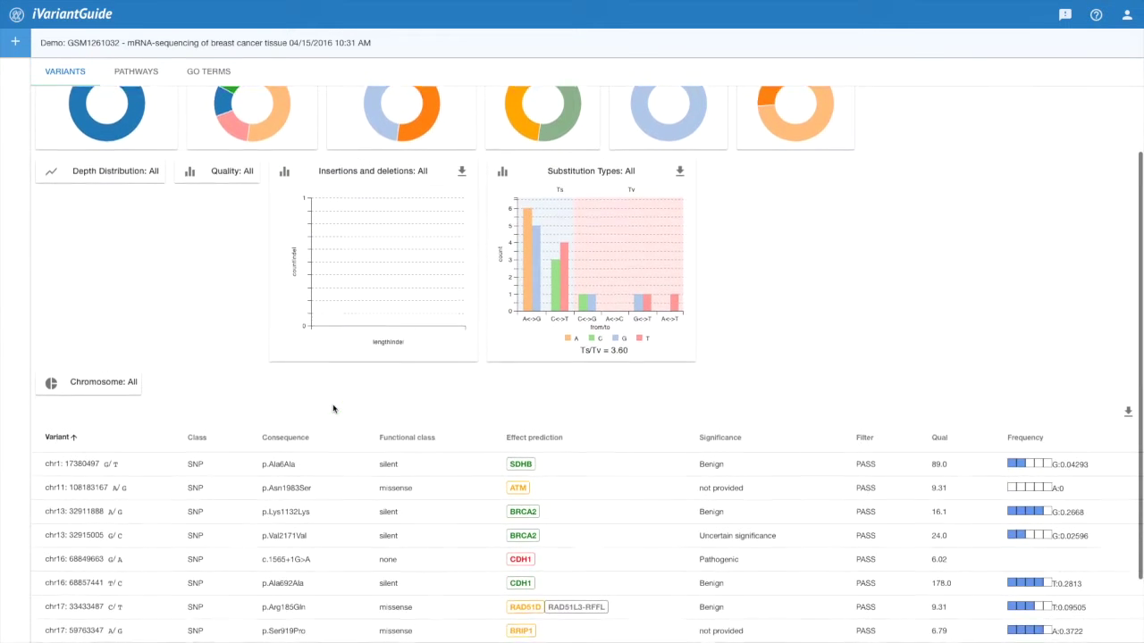
pyautogui.scroll(-1, 332, 408)
pyautogui.click(505, 558)
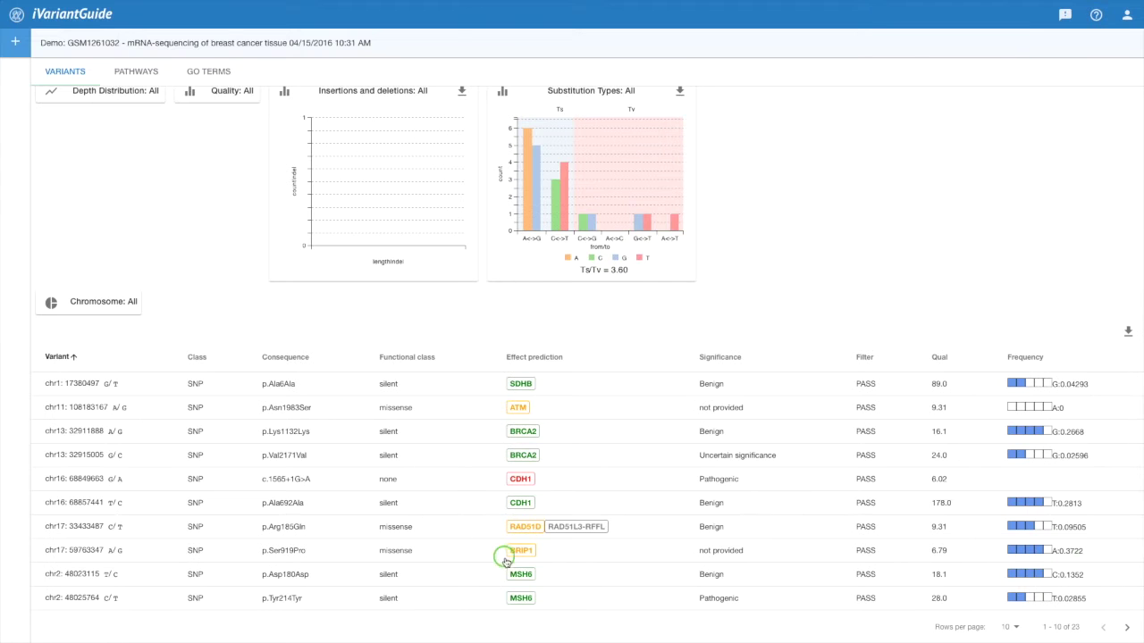
# Step: Review the chr2 MSH6 variant's diseases, pathways and GO terms in its detail panel
pyautogui.click(525, 600)
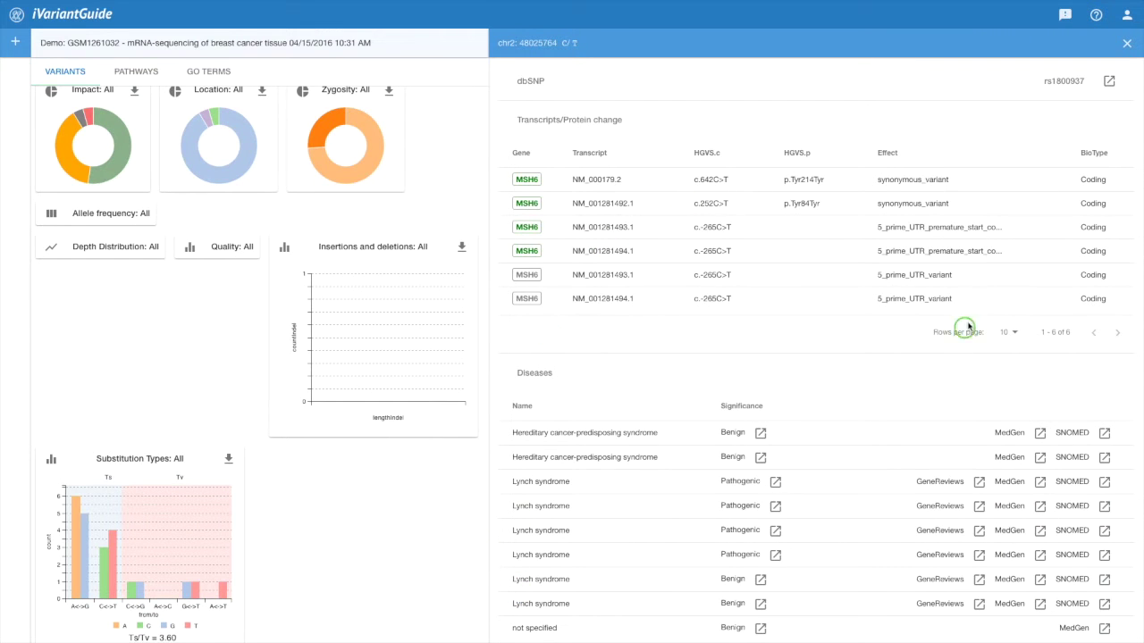
pyautogui.scroll(-1, 708, 478)
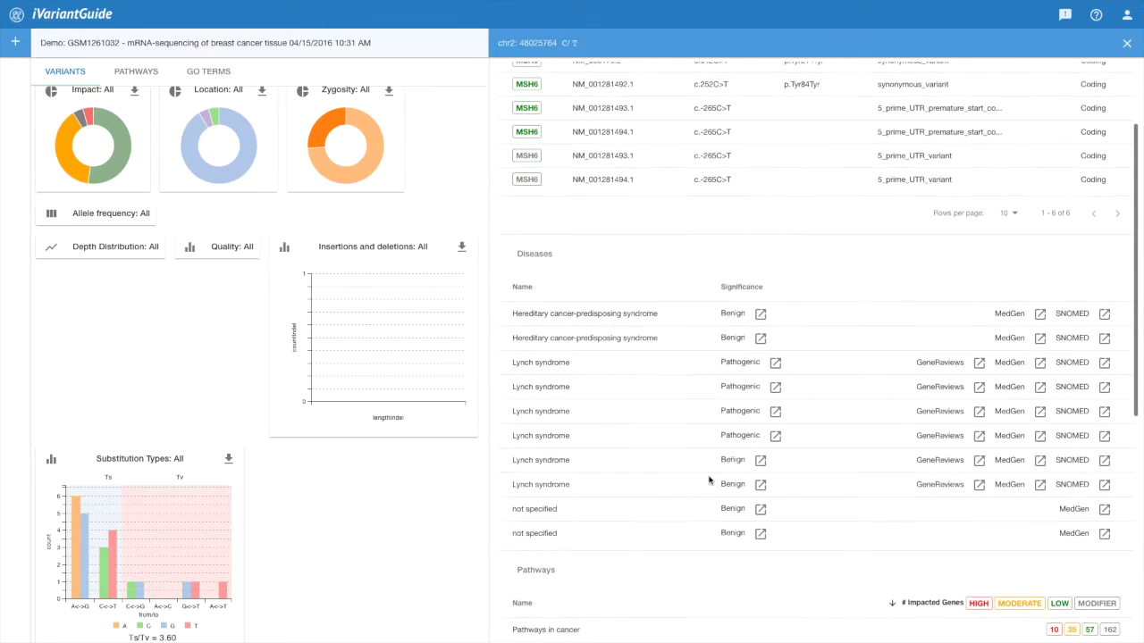
pyautogui.scroll(-2, 709, 478)
pyautogui.scroll(-1, 708, 480)
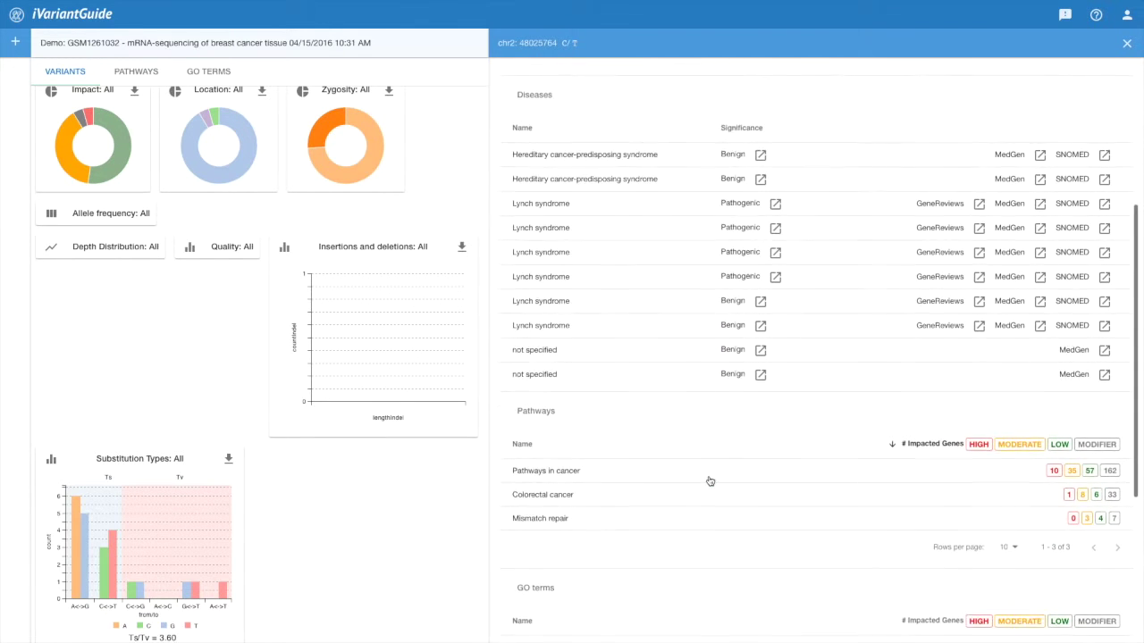
pyautogui.scroll(-1, 709, 480)
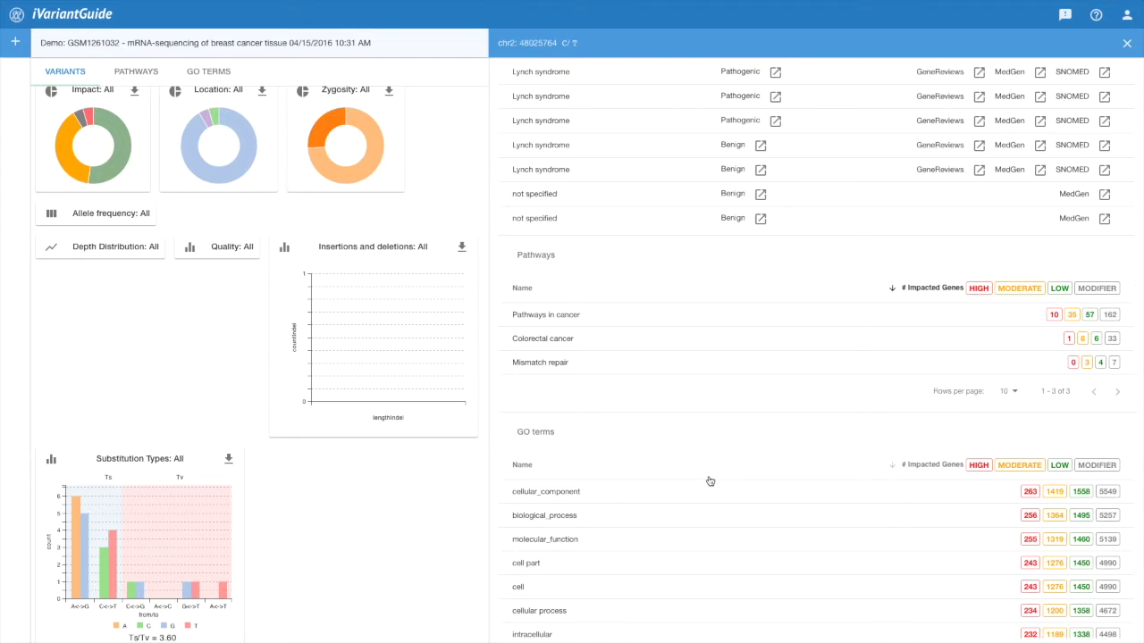
pyautogui.scroll(-1, 709, 481)
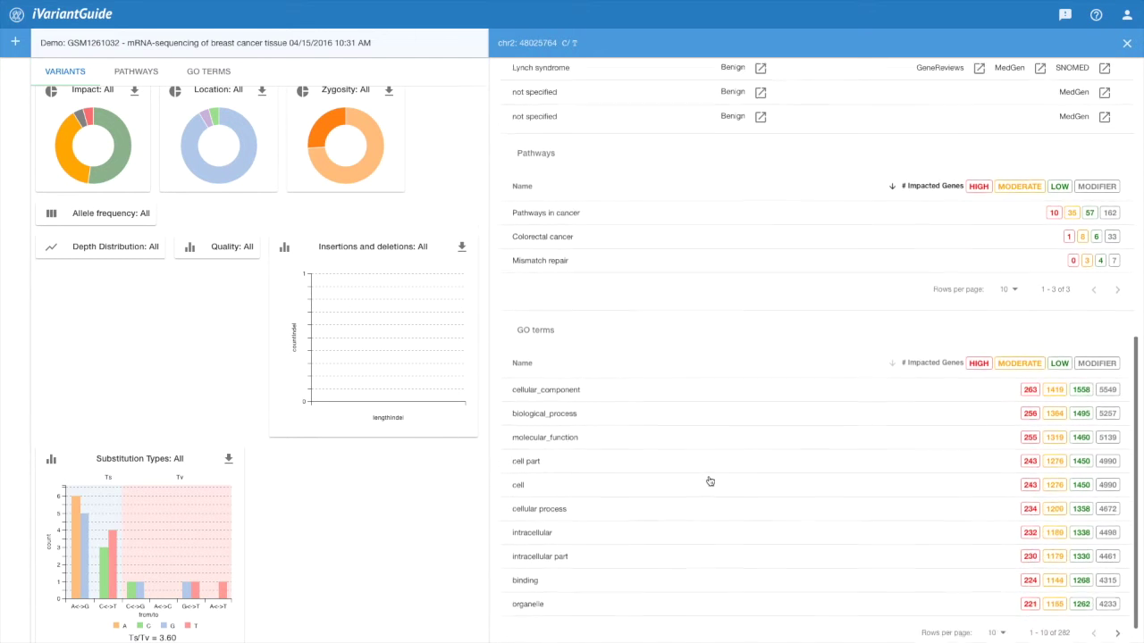
pyautogui.scroll(-2, 353, 583)
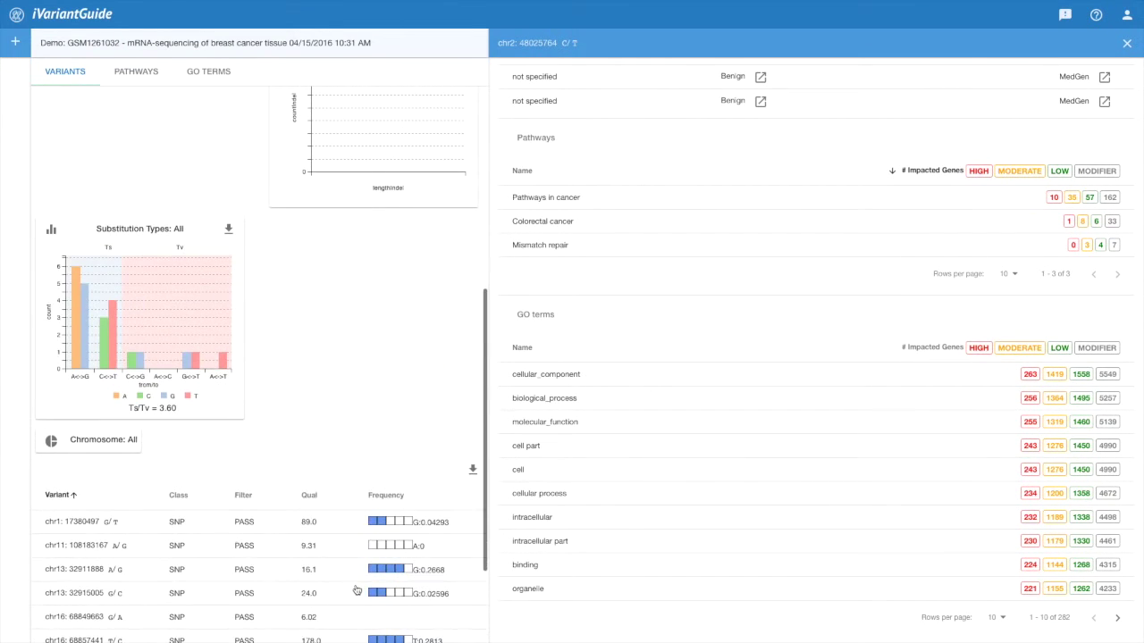
pyautogui.scroll(-1, 355, 588)
pyautogui.scroll(-1, 355, 589)
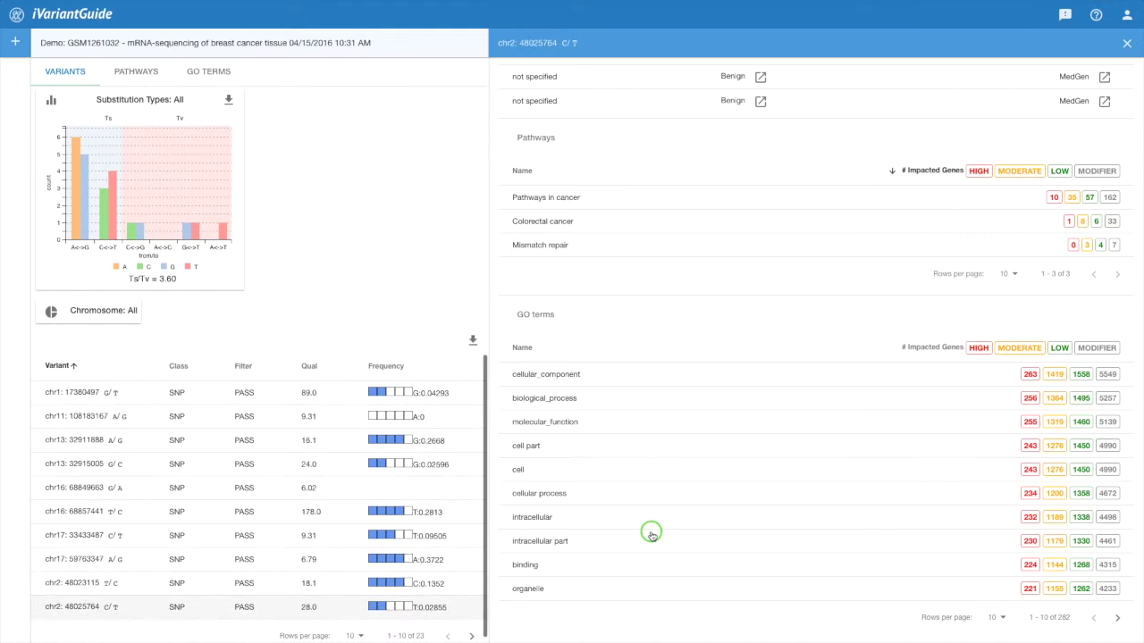
pyautogui.scroll(-1, 652, 536)
pyautogui.scroll(1, 697, 429)
pyautogui.click(764, 284)
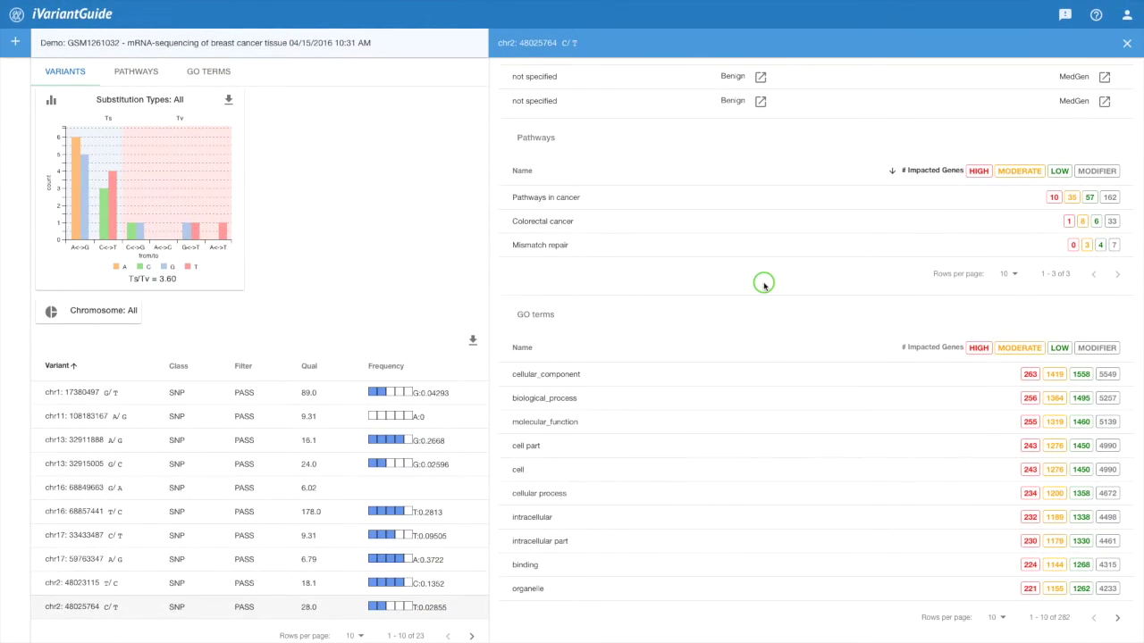
# Step: Close the MSH6 details and show the quality score histogram
pyautogui.click(1126, 45)
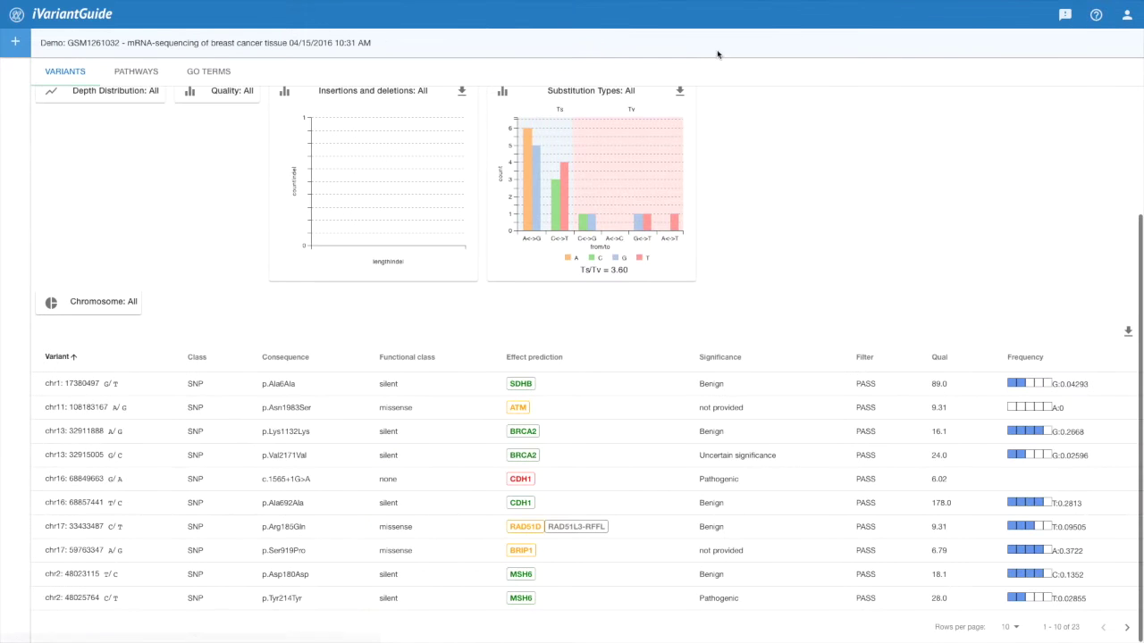
pyautogui.scroll(3, 217, 191)
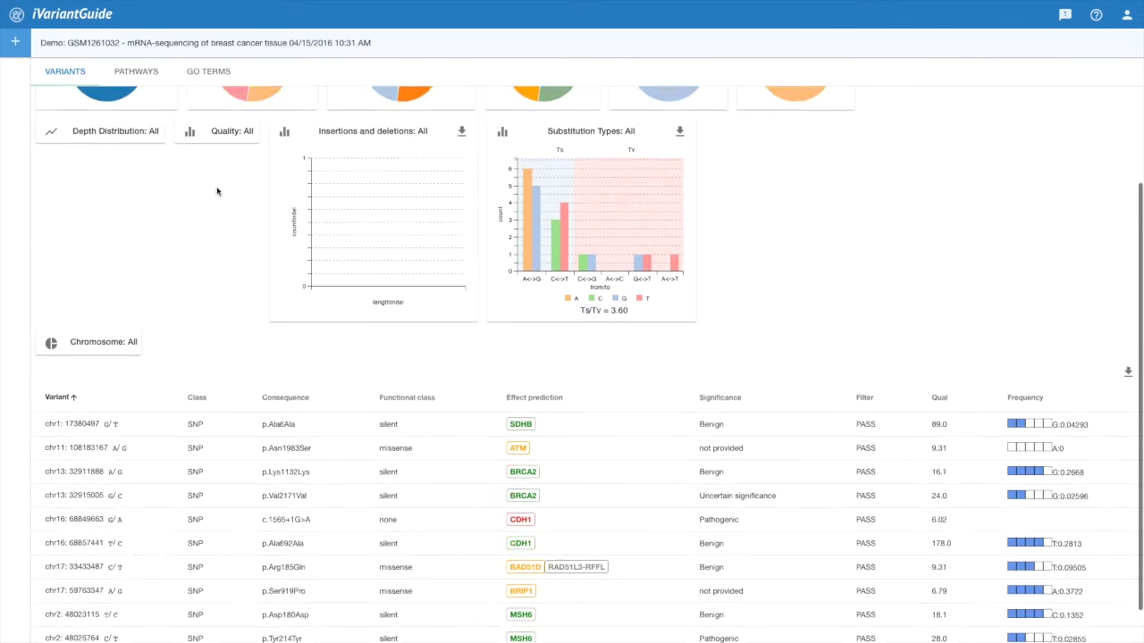
pyautogui.click(186, 262)
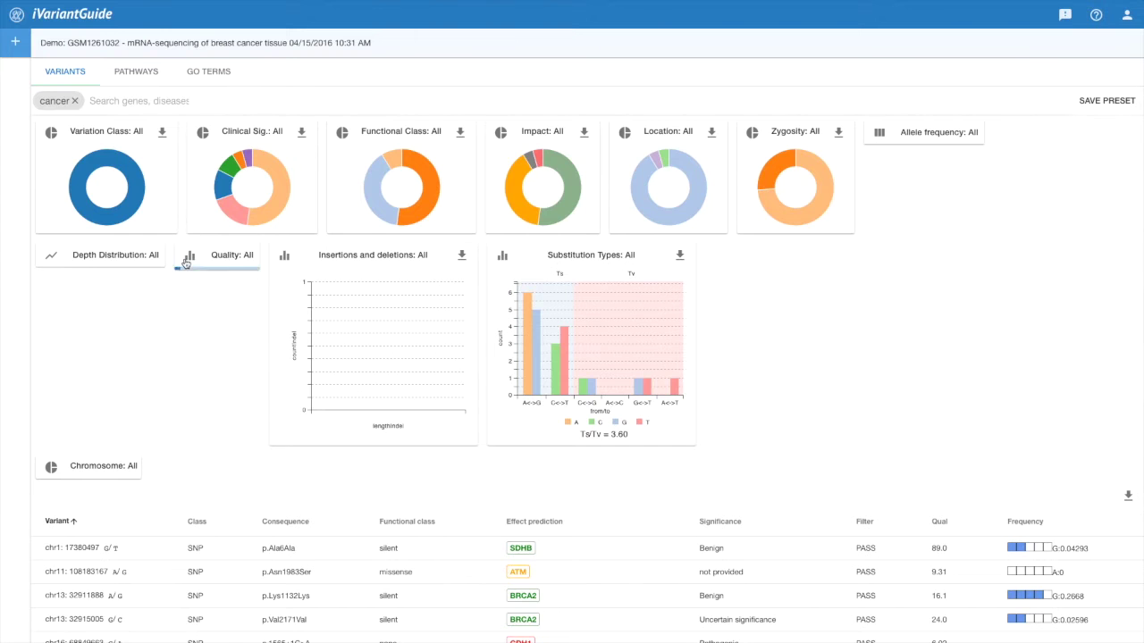
# Step: Show depth distribution, apply the Missense preset, and keep only heterozygous variants
pyautogui.click(55, 260)
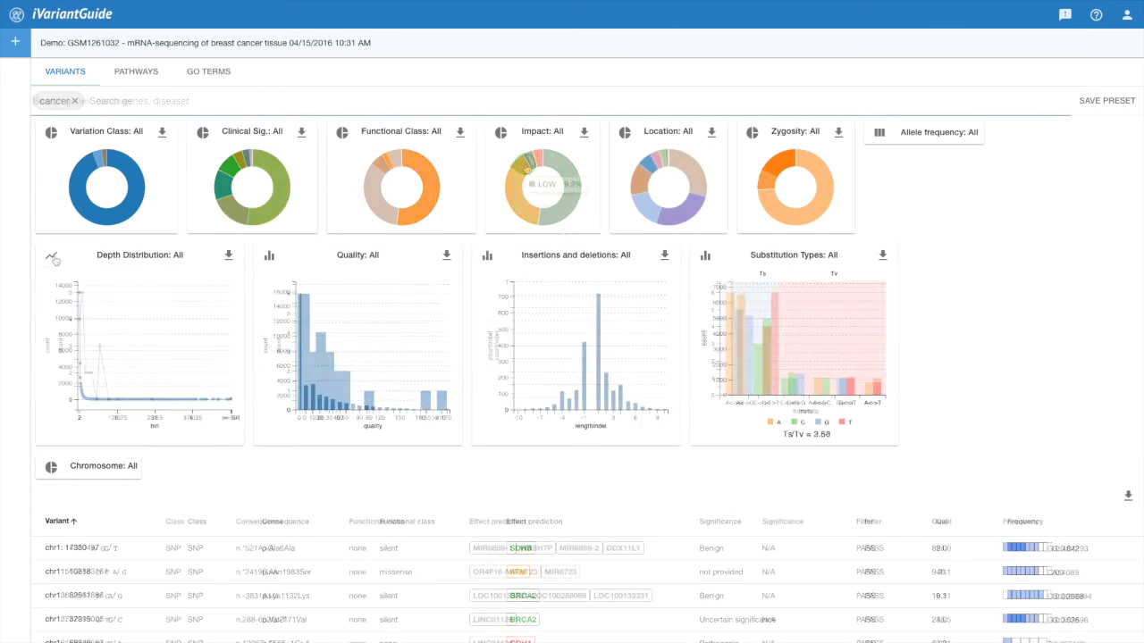
pyautogui.click(398, 159)
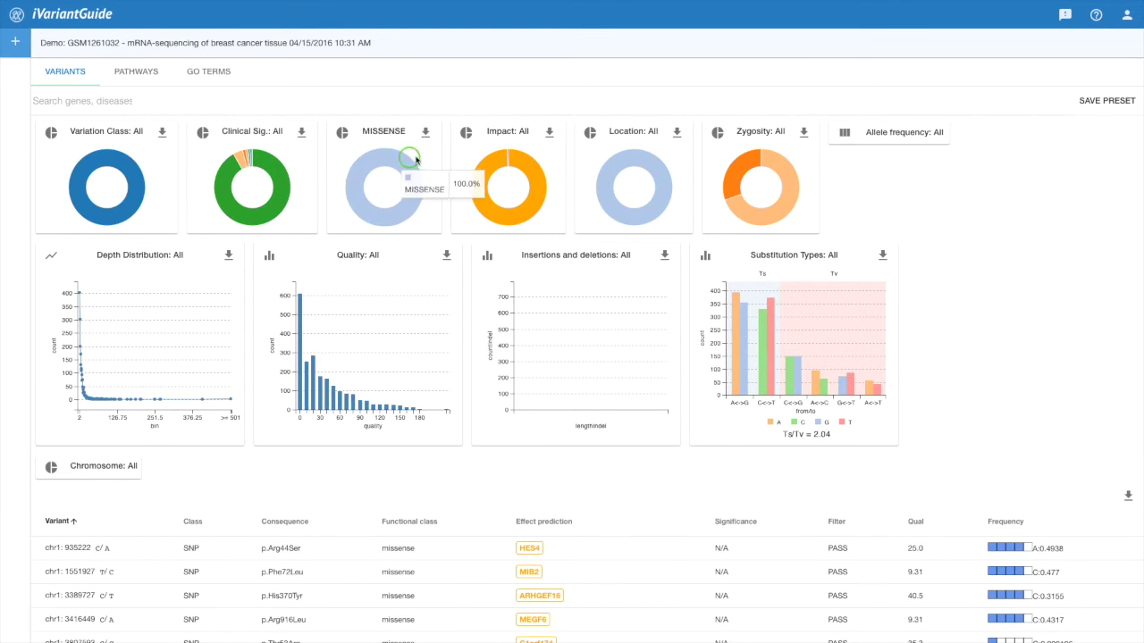
pyautogui.click(753, 139)
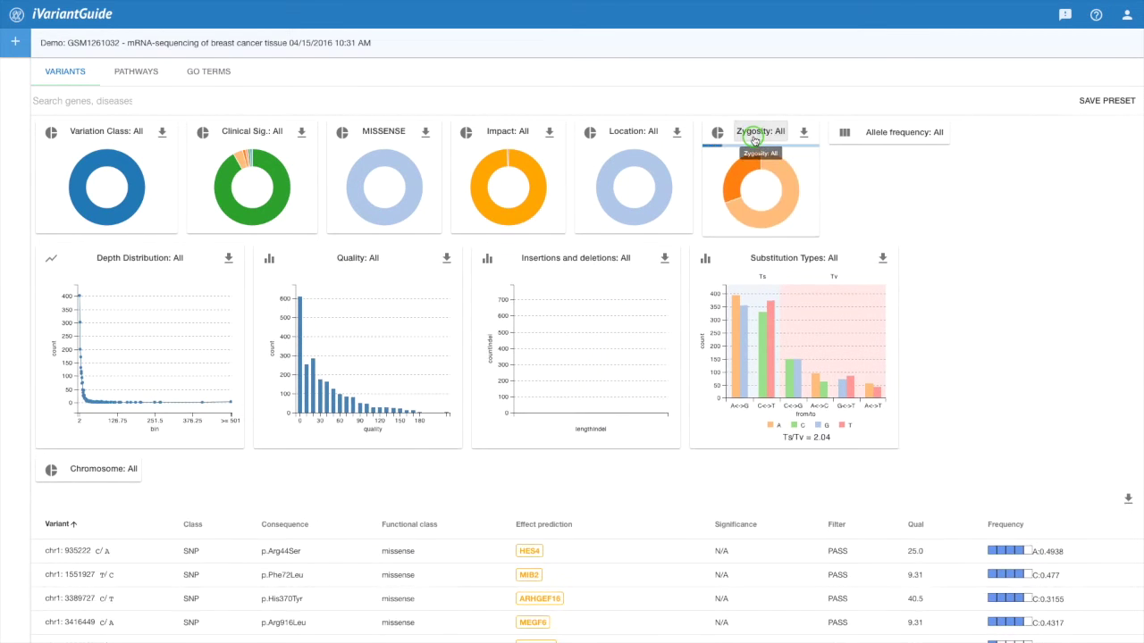
pyautogui.click(746, 165)
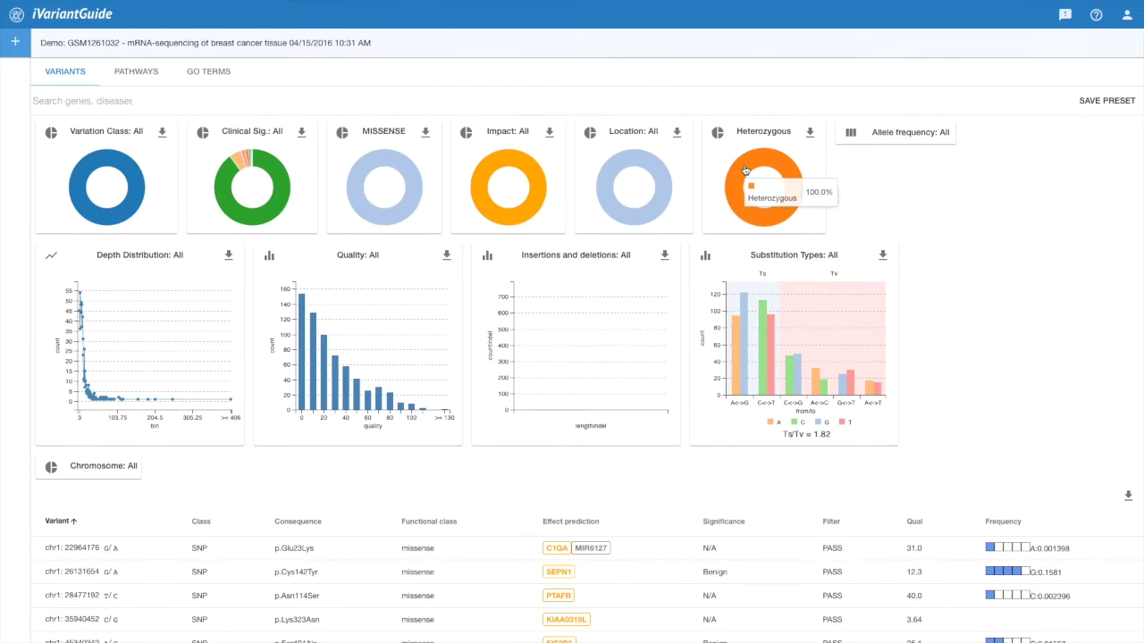
pyautogui.click(547, 67)
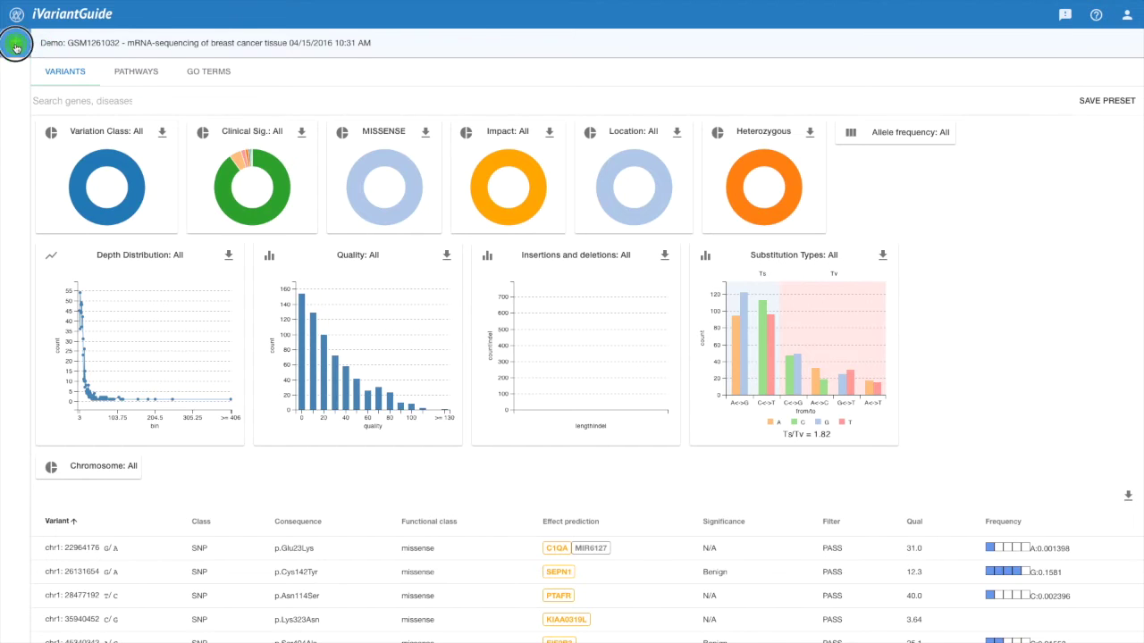
# Step: Apply the Novel: missense preset, review its filter info, and switch to Pathways
pyautogui.click(15, 46)
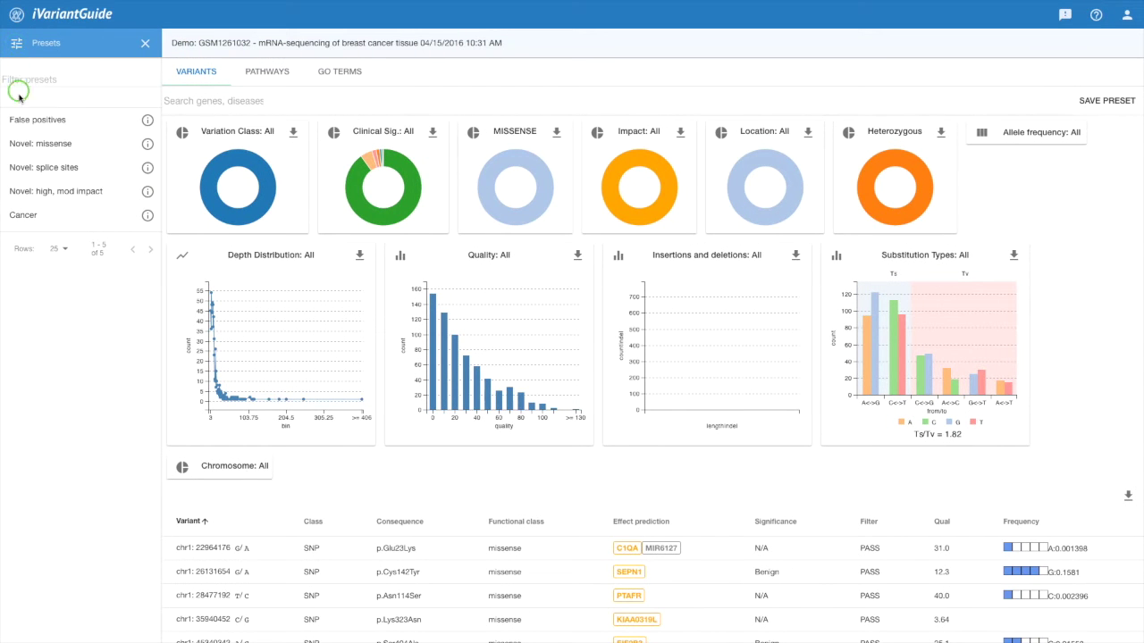
pyautogui.click(43, 144)
pyautogui.click(50, 146)
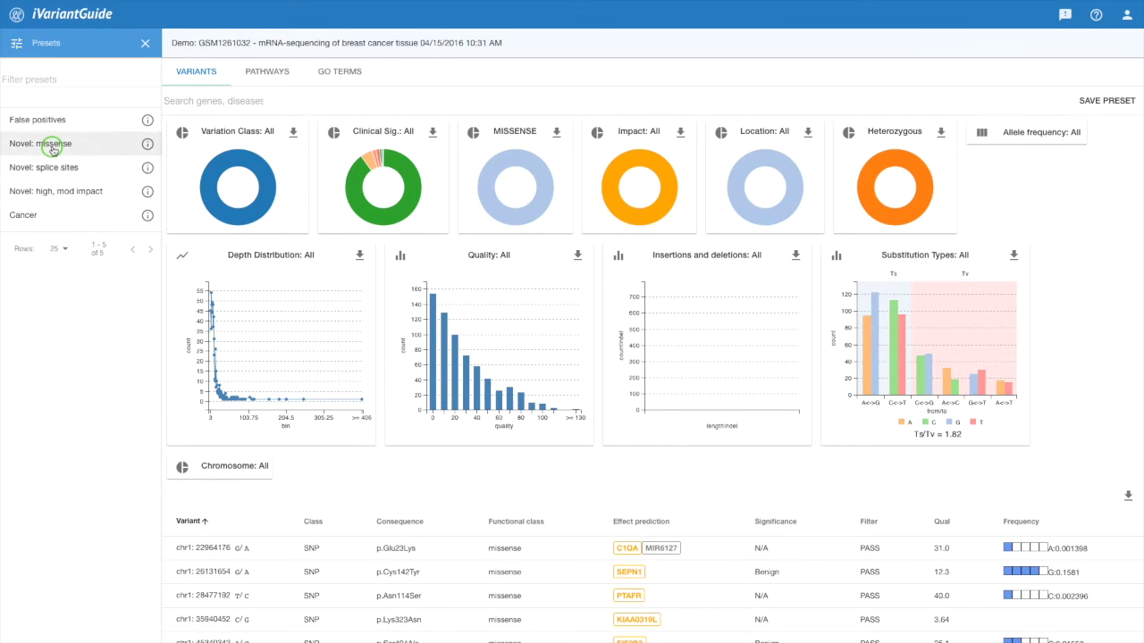
pyautogui.click(149, 145)
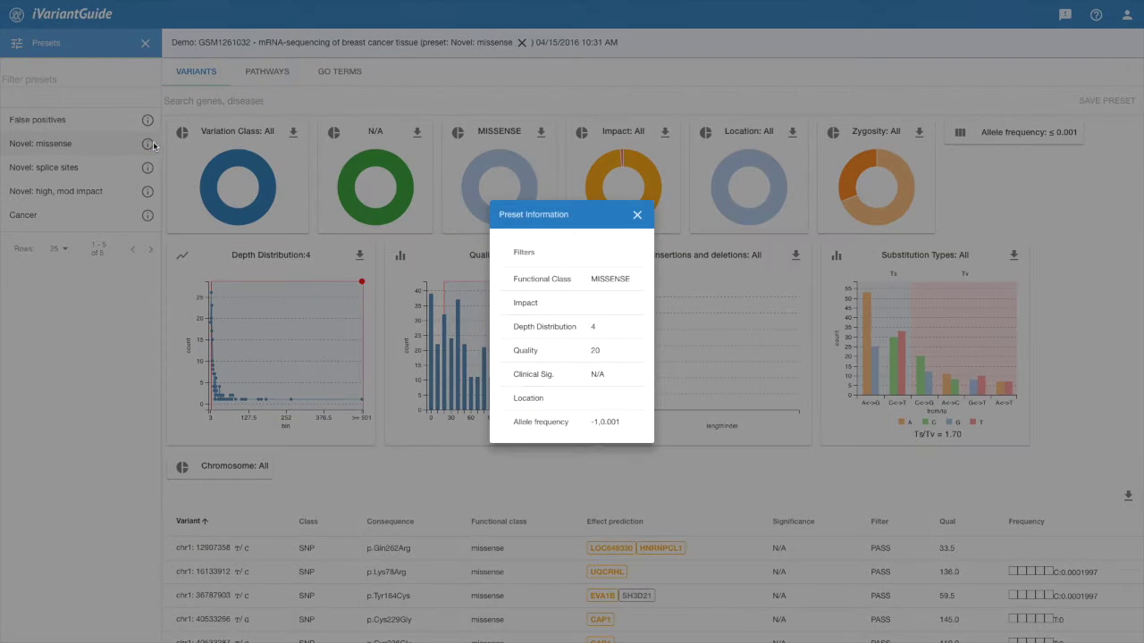
pyautogui.click(647, 214)
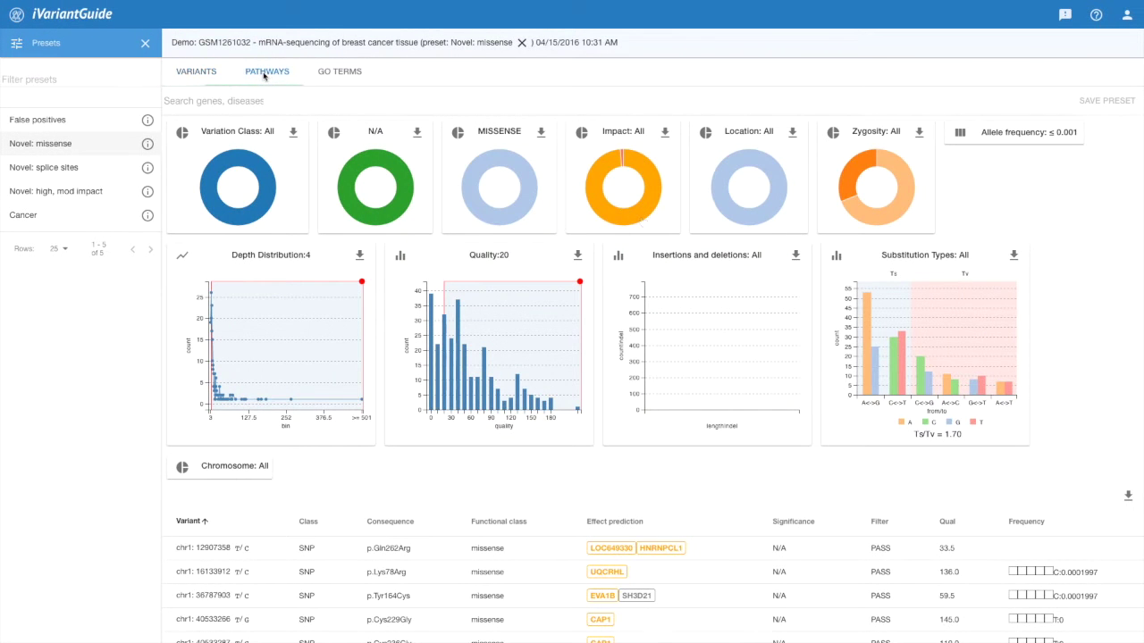
pyautogui.click(264, 75)
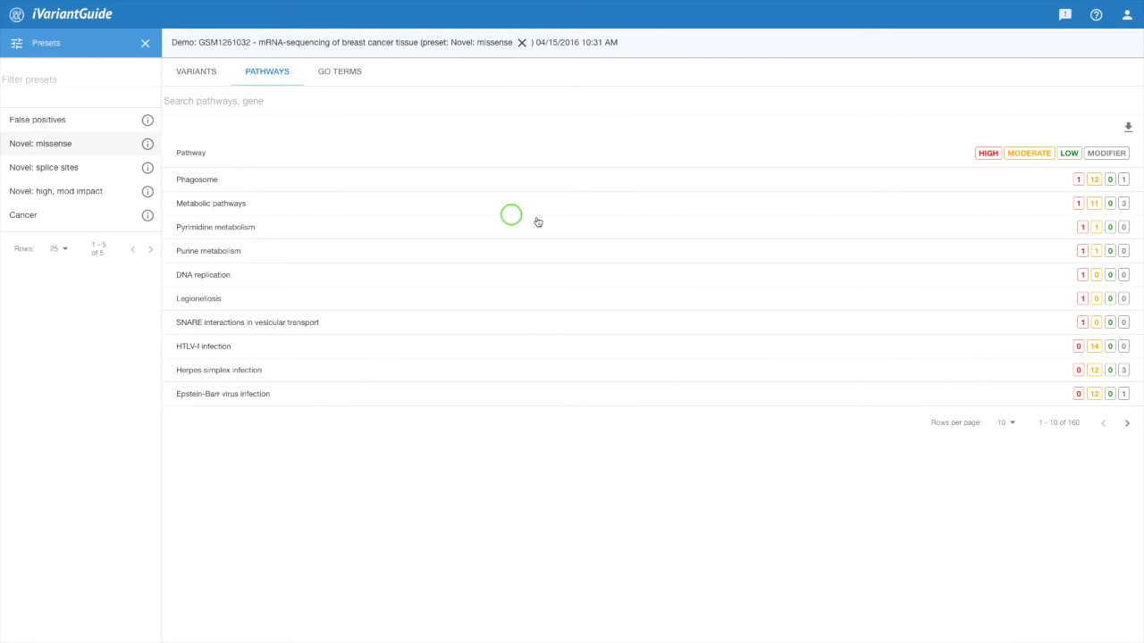
# Step: Search pathways for 'cancer', open Pathways in cancer, and unlock the diagram's scroll-zoom
pyautogui.click(816, 112)
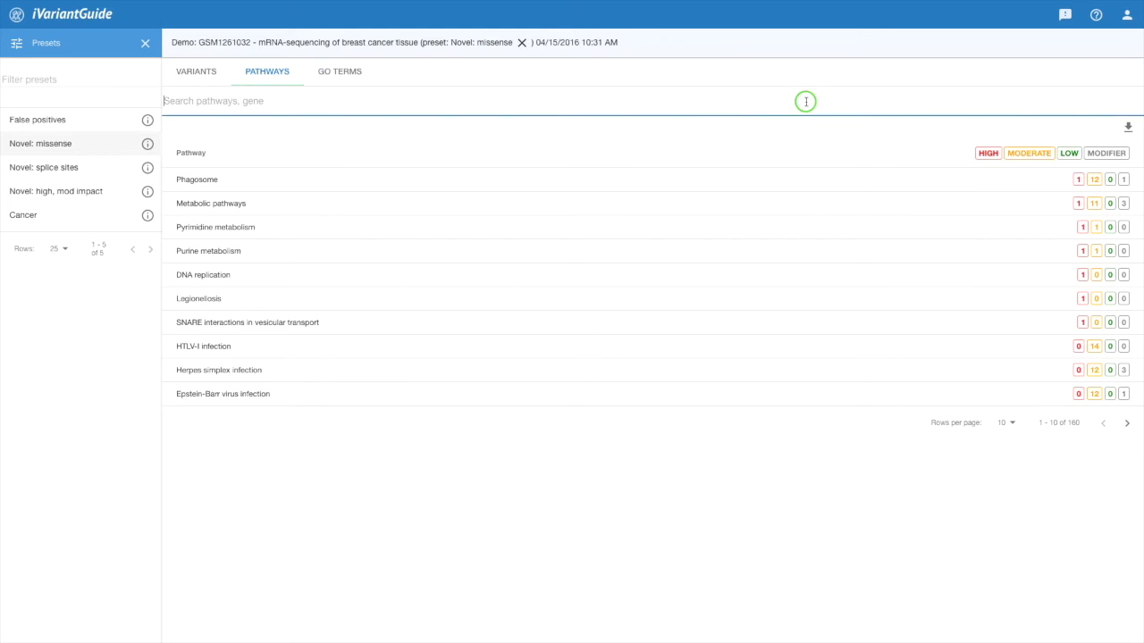
pyautogui.write('cancer')
pyautogui.press('Return')
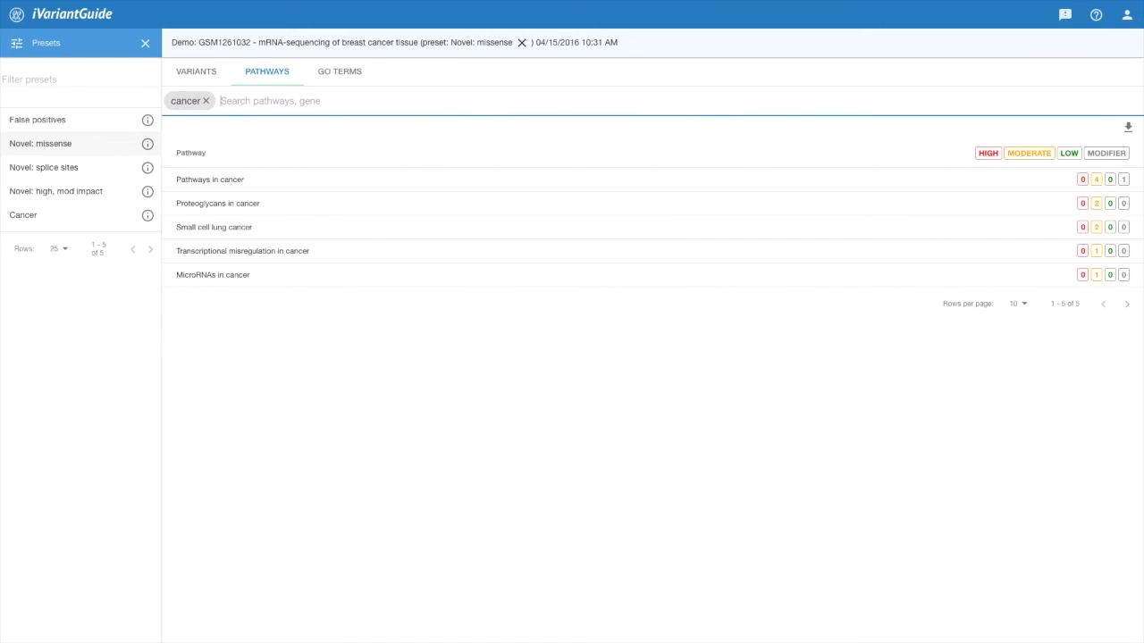
pyautogui.click(212, 181)
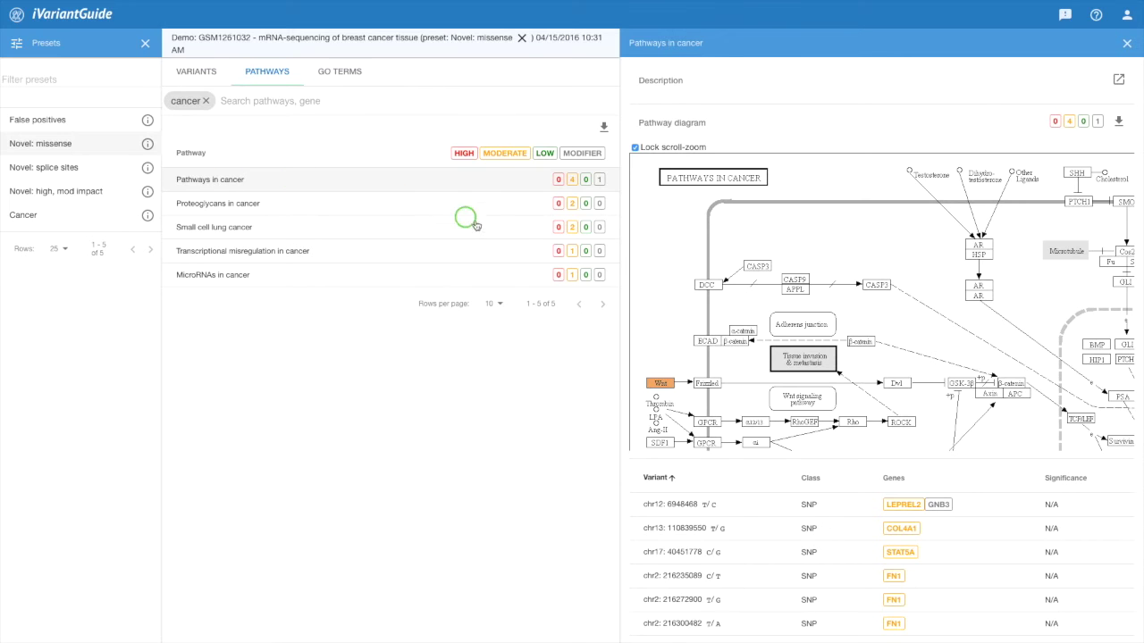
pyautogui.click(145, 43)
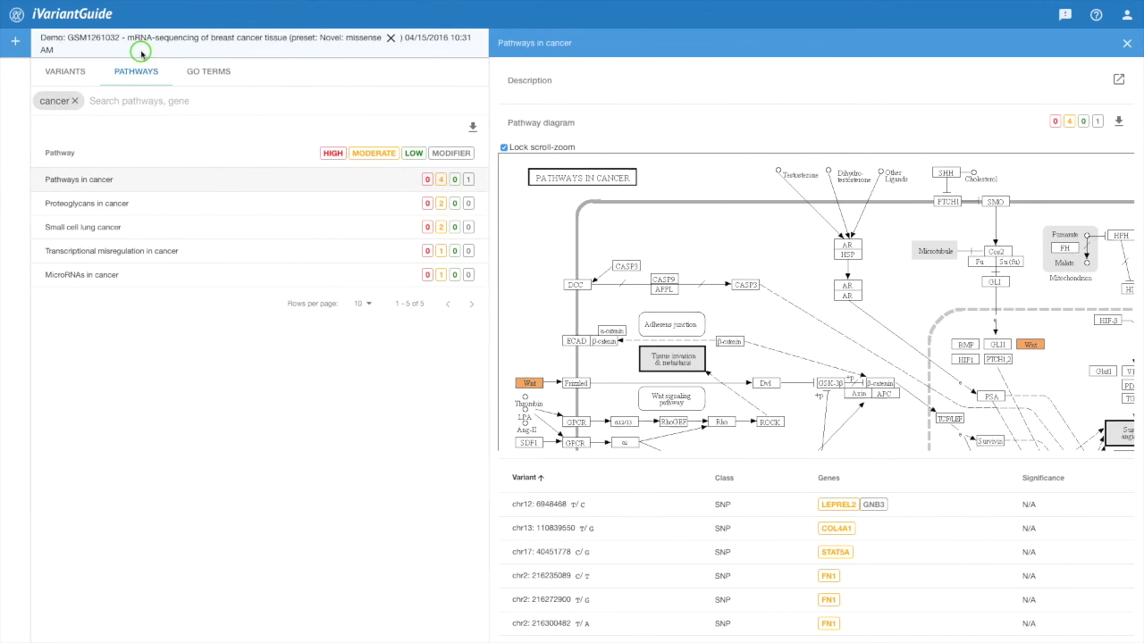
pyautogui.click(504, 146)
# Step: Mark miRNA hsa-let-7a-5p and, after sorting drugs descending, the drug Vanticumab
pyautogui.scroll(-1, 542, 275)
pyautogui.scroll(-1, 542, 274)
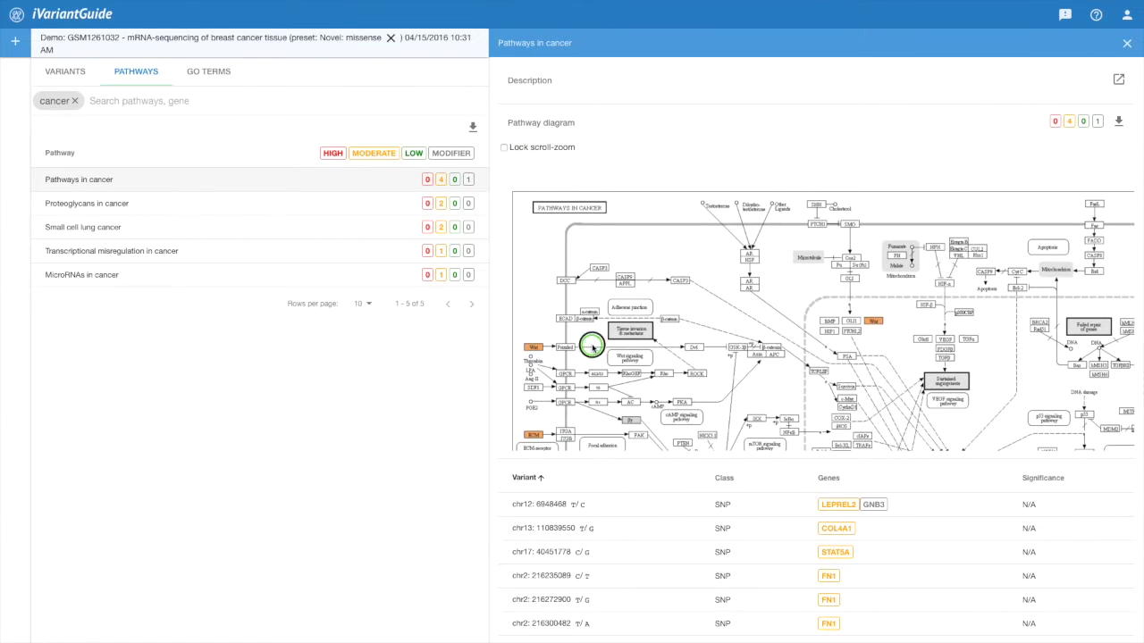
pyautogui.moveTo(593, 340); pyautogui.dragTo(601, 255)
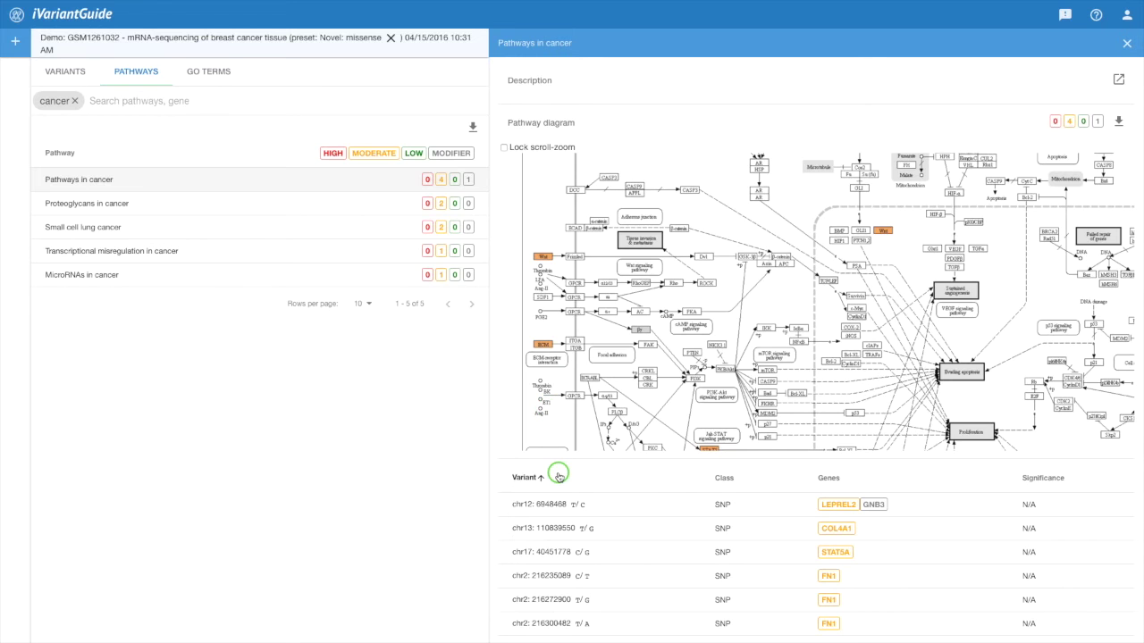
pyautogui.scroll(-4, 558, 475)
pyautogui.scroll(-5, 536, 500)
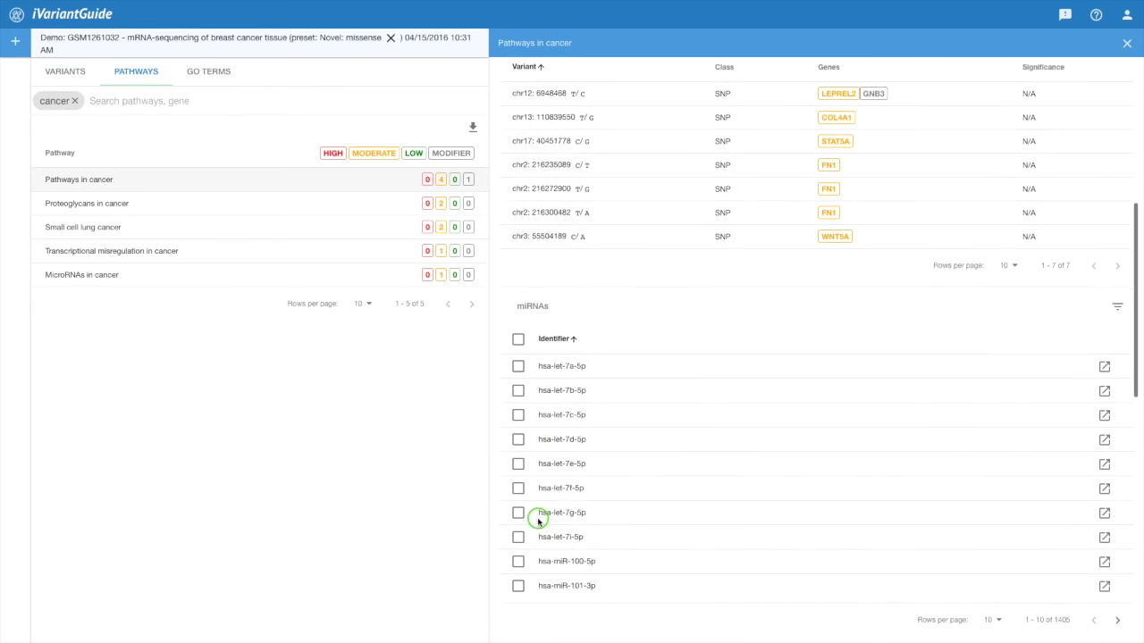
pyautogui.click(519, 368)
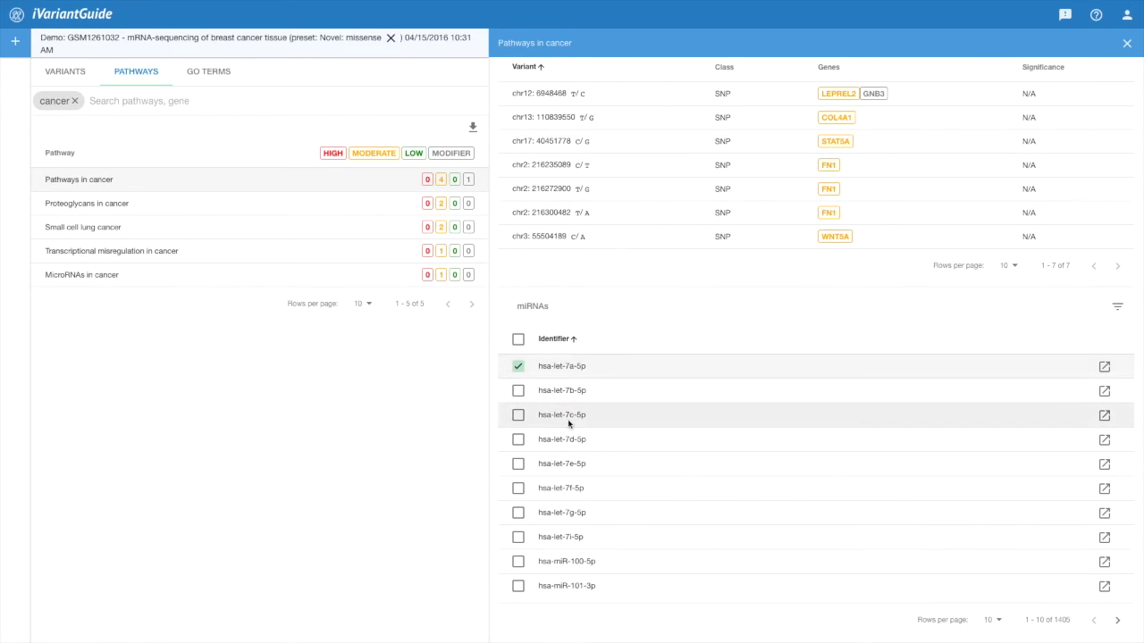
pyautogui.scroll(-5, 568, 424)
pyautogui.click(558, 475)
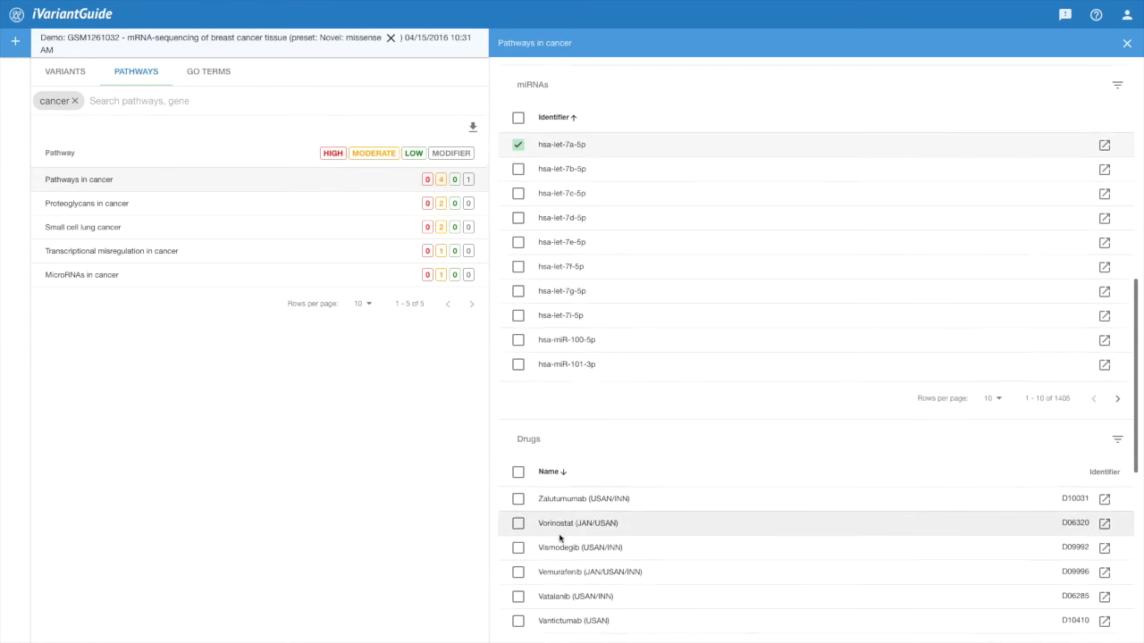
pyautogui.scroll(-3, 560, 536)
pyautogui.click(517, 491)
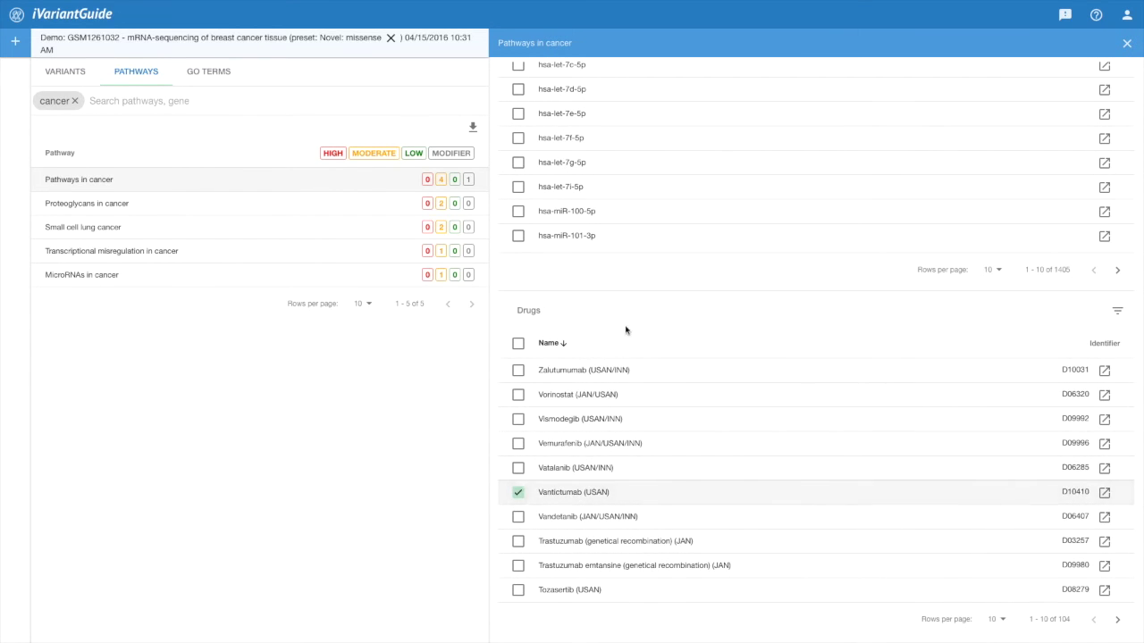
pyautogui.scroll(6, 630, 320)
# Step: Zoom to the Wnt box and filter the pathway variants to WNT5A
pyautogui.scroll(6, 635, 311)
pyautogui.scroll(2, 635, 312)
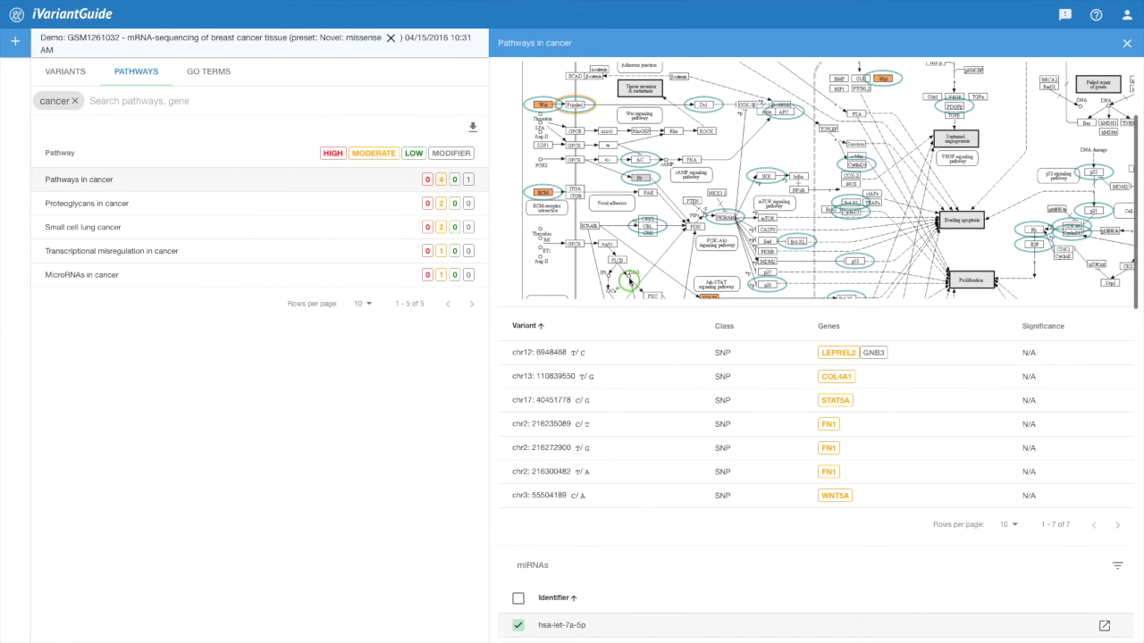
pyautogui.scroll(2, 590, 152)
pyautogui.scroll(2, 589, 151)
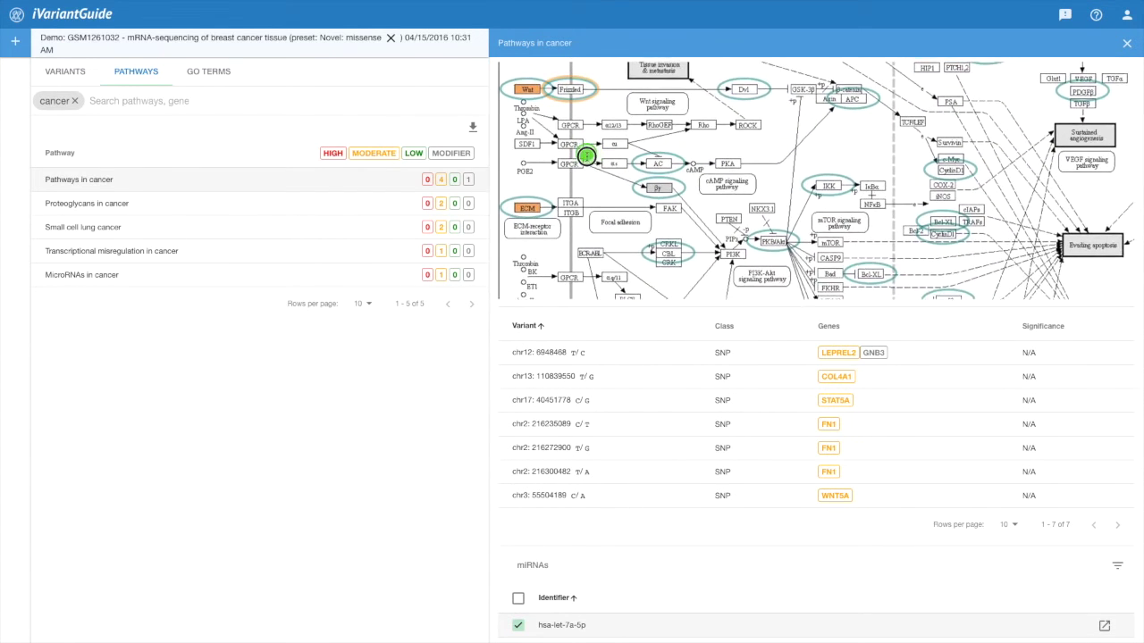
pyautogui.scroll(2, 623, 225)
pyautogui.moveTo(623, 225)
pyautogui.mouseDown()
pyautogui.moveTo(626, 314)
pyautogui.moveTo(604, 276)
pyautogui.mouseUp()
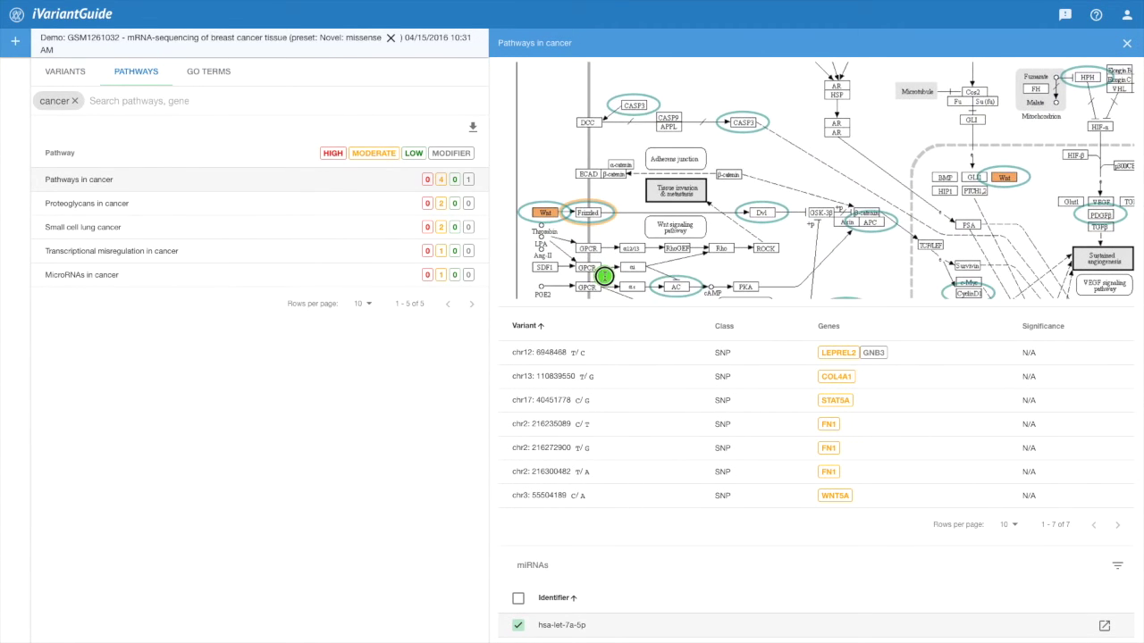
pyautogui.click(549, 213)
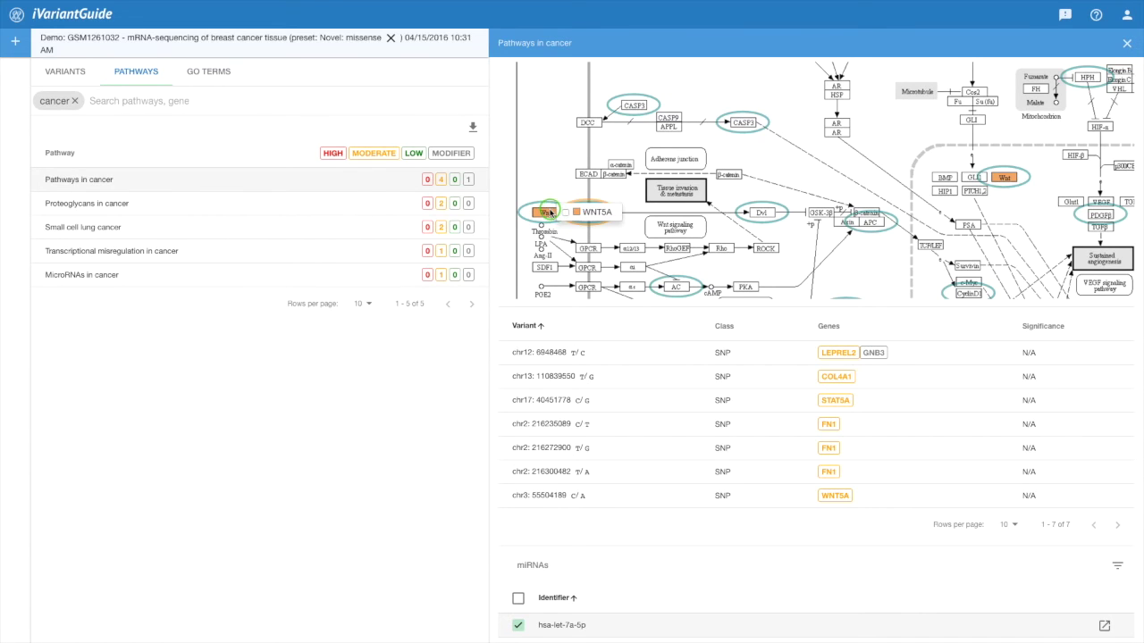
pyautogui.click(565, 212)
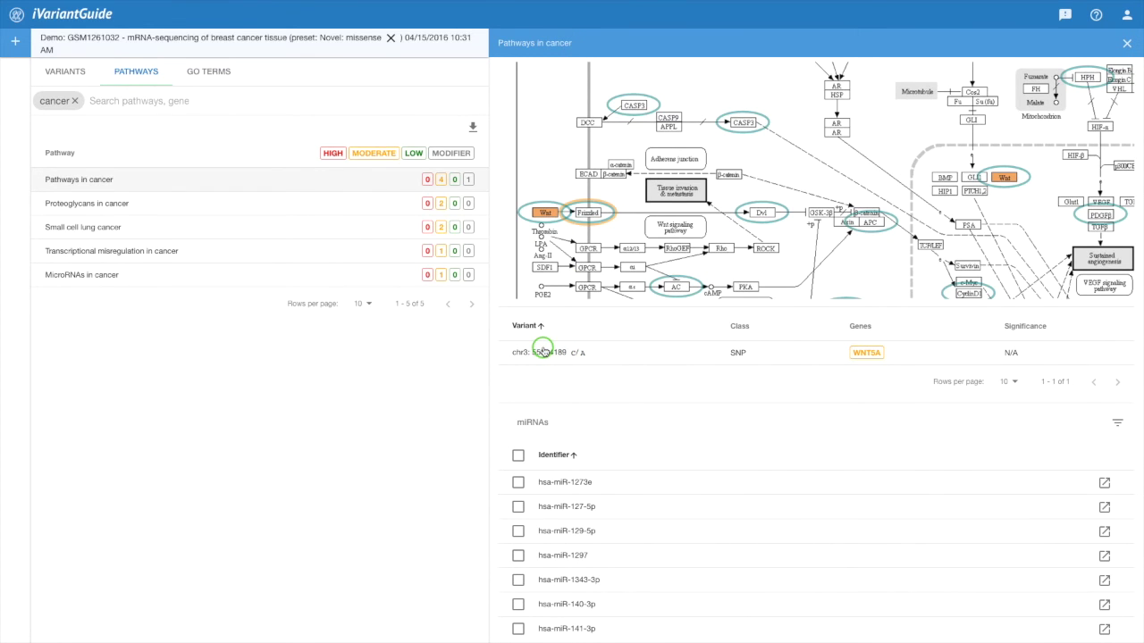
# Step: View the chr3:55504189 WNT5A variant, then open sharing for the GSM1261032 report
pyautogui.click(543, 350)
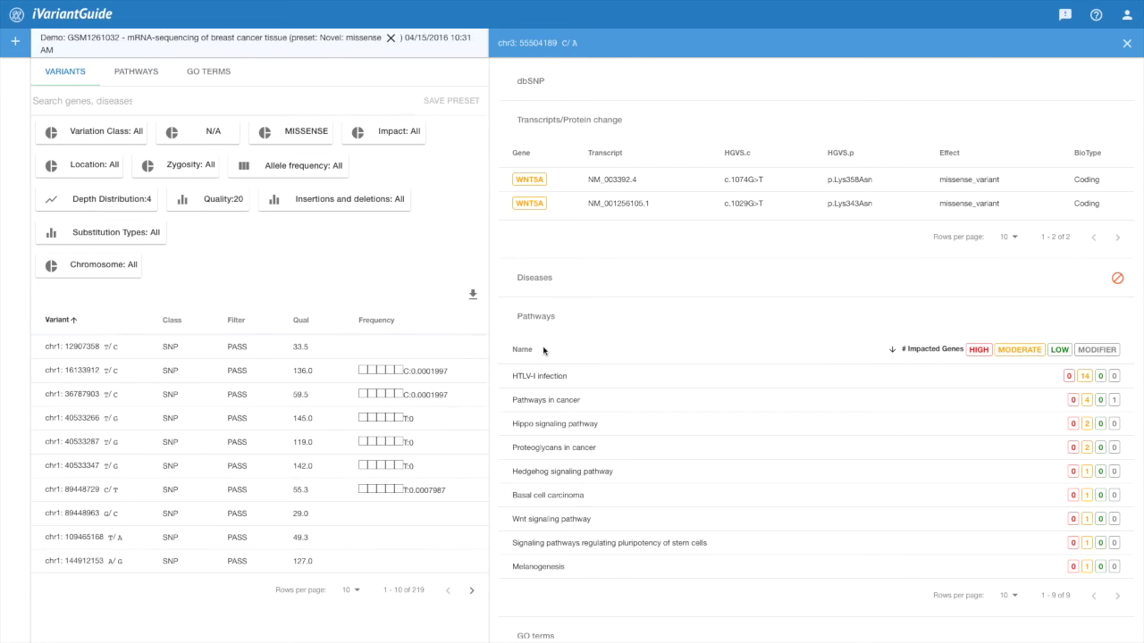
pyautogui.click(83, 15)
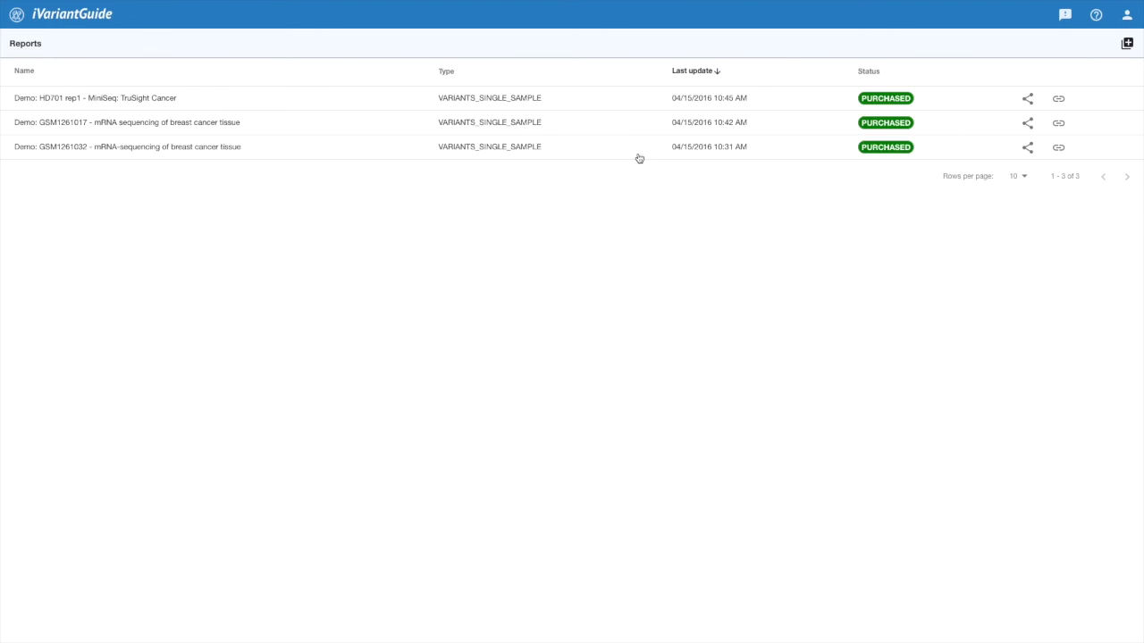
pyautogui.click(1028, 149)
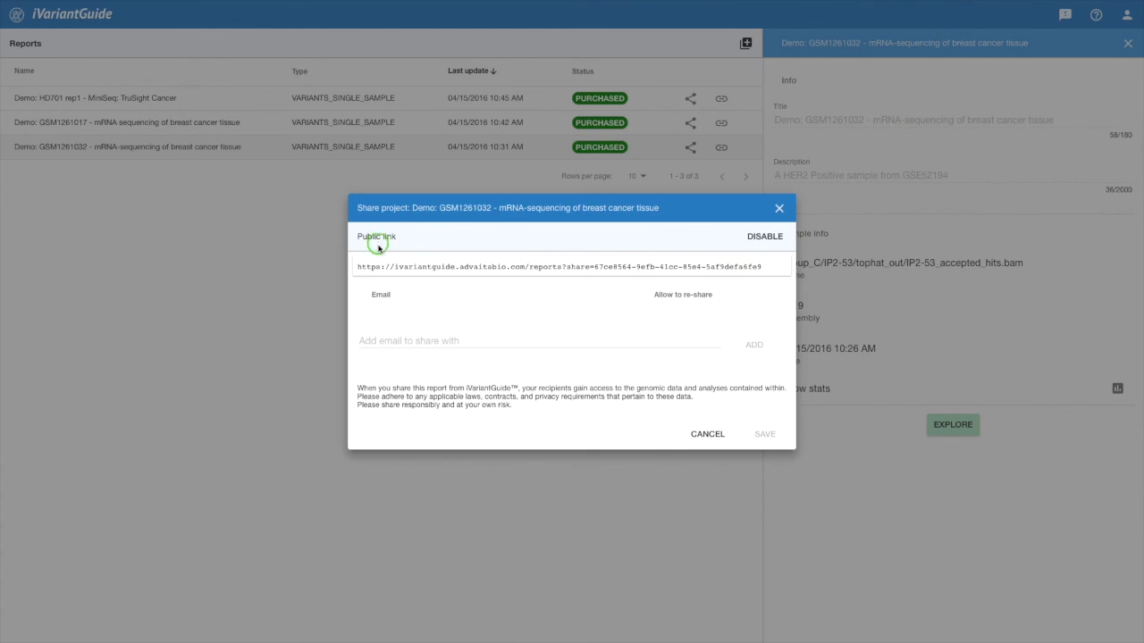
# Step: Disable the GSM1261032 report's public link and begin adding a recipient email
pyautogui.moveTo(357, 266); pyautogui.dragTo(760, 269)
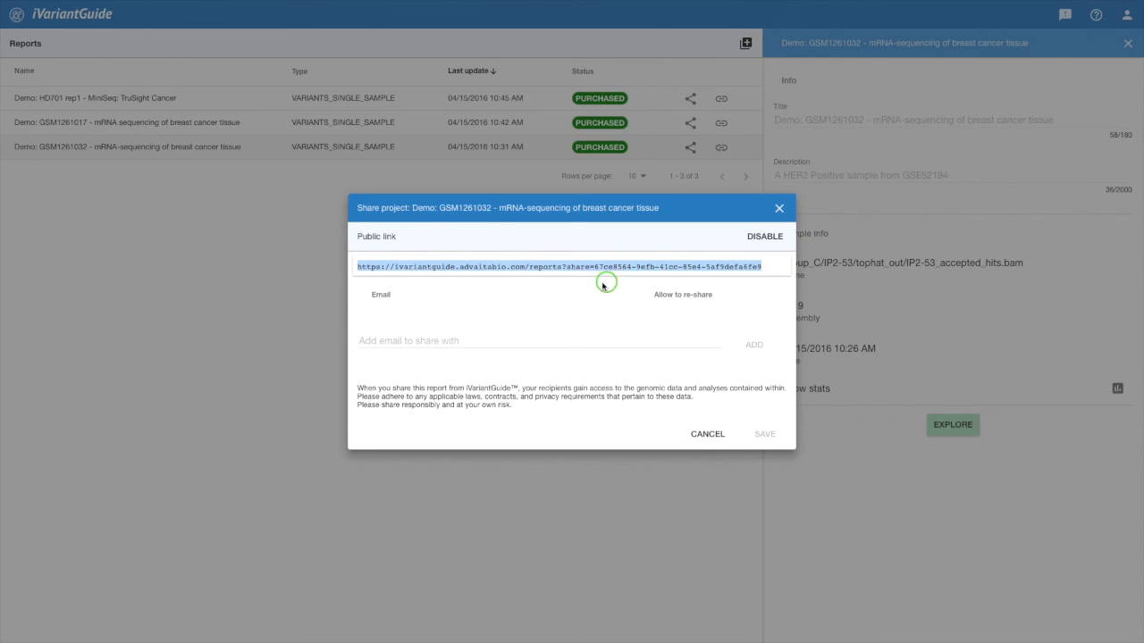
pyautogui.click(765, 239)
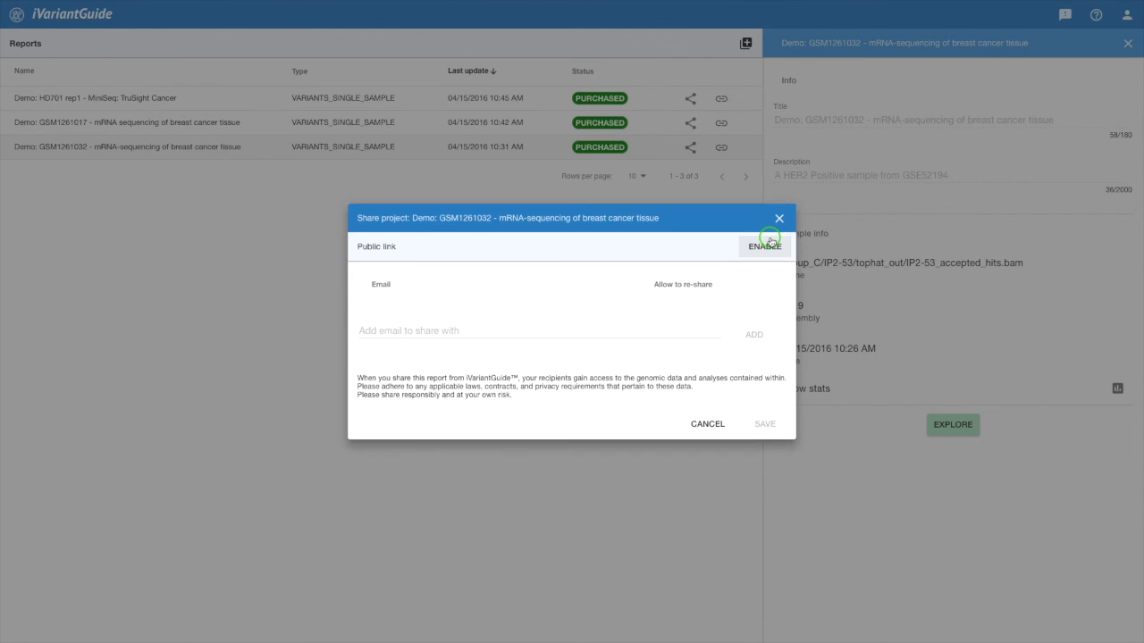
pyautogui.click(366, 333)
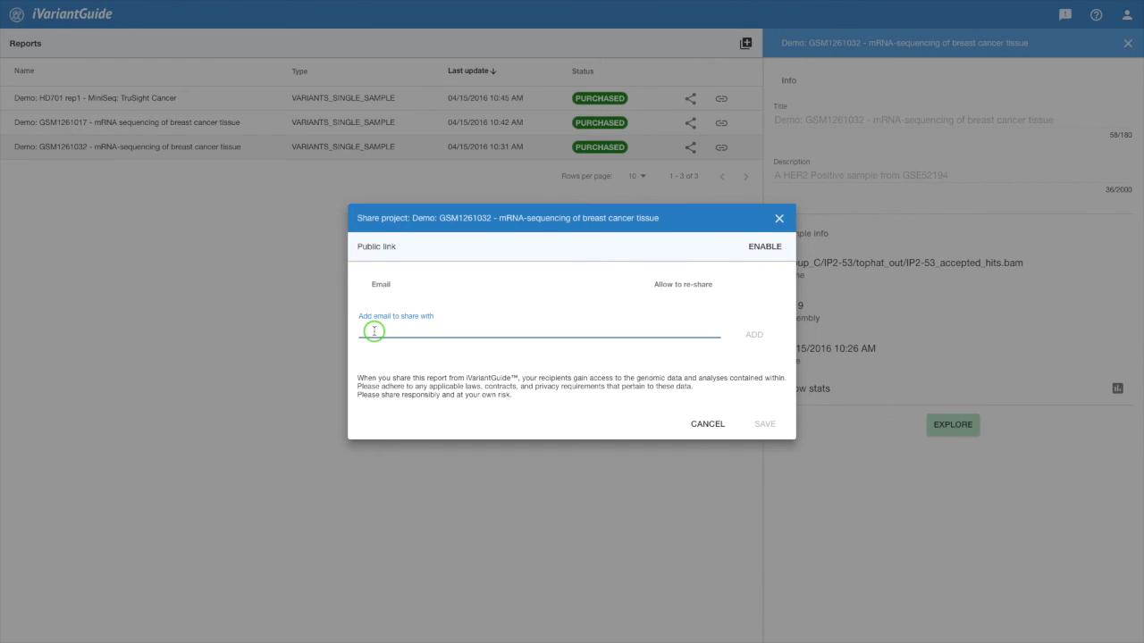